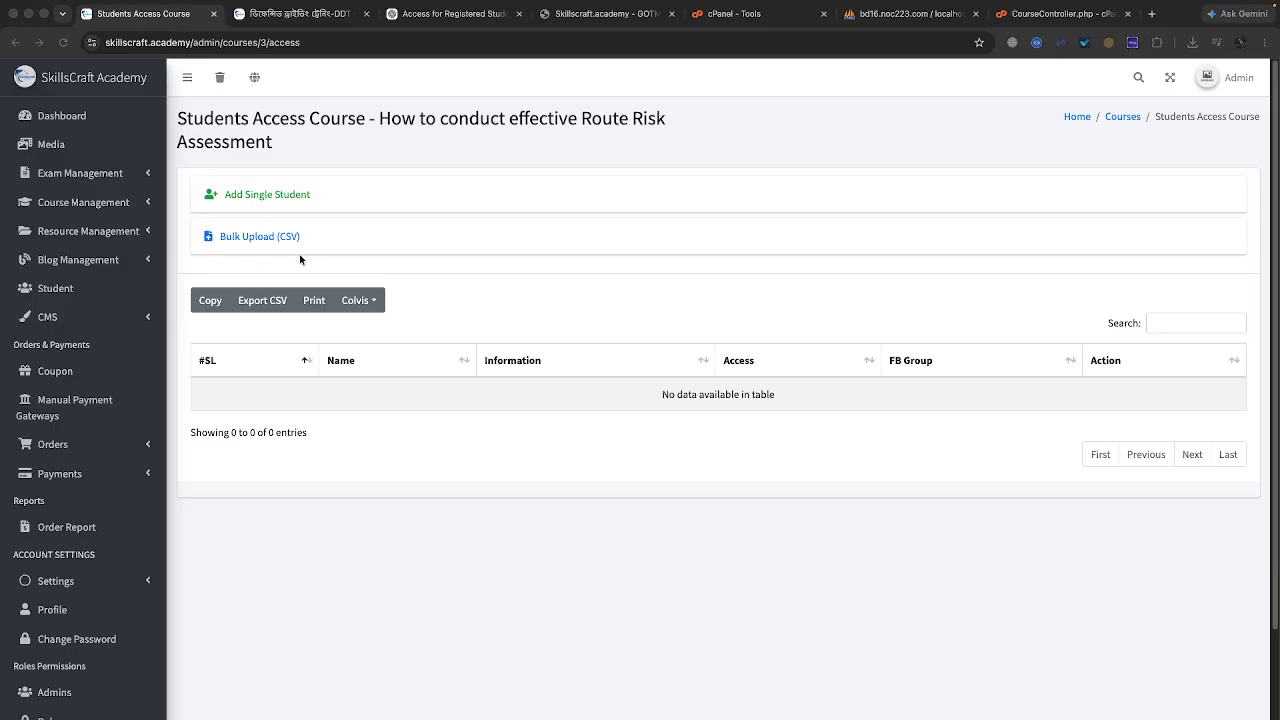
# Step: Go to the Route Risk Assessment course's Access page and expand the Bulk Upload (CSV) form
pyautogui.click(256, 242)
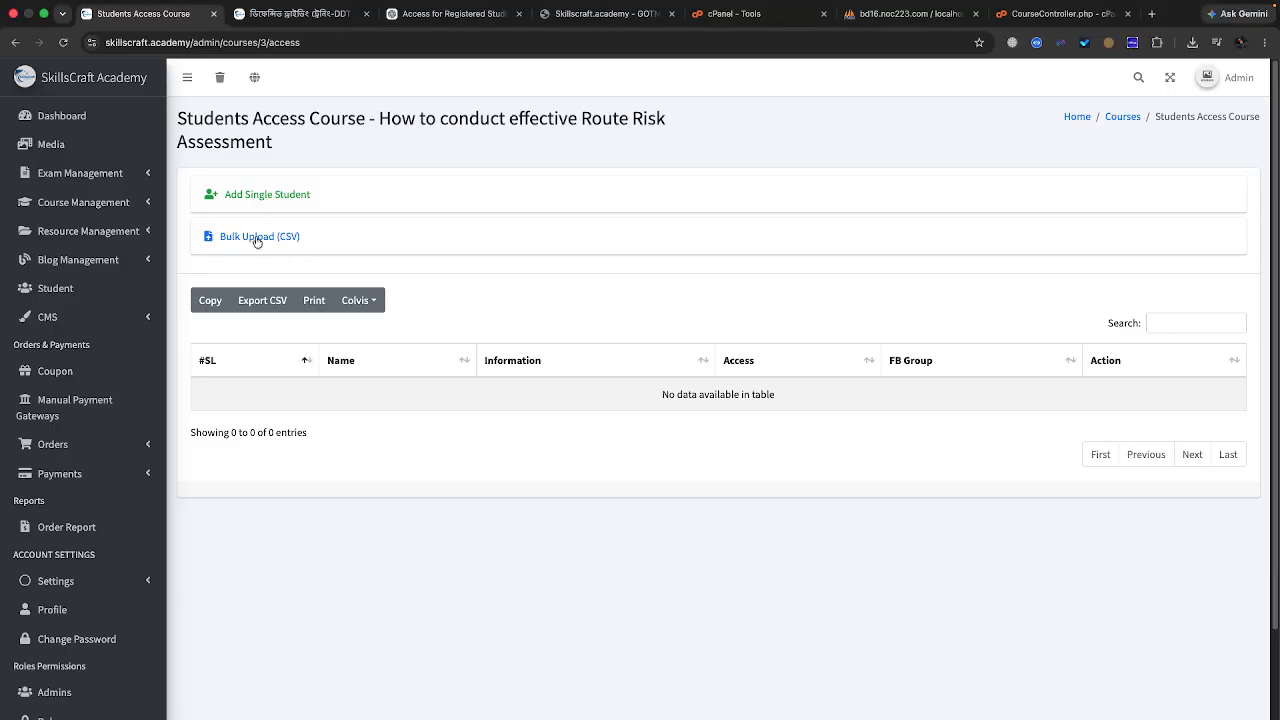
pyautogui.click(256, 242)
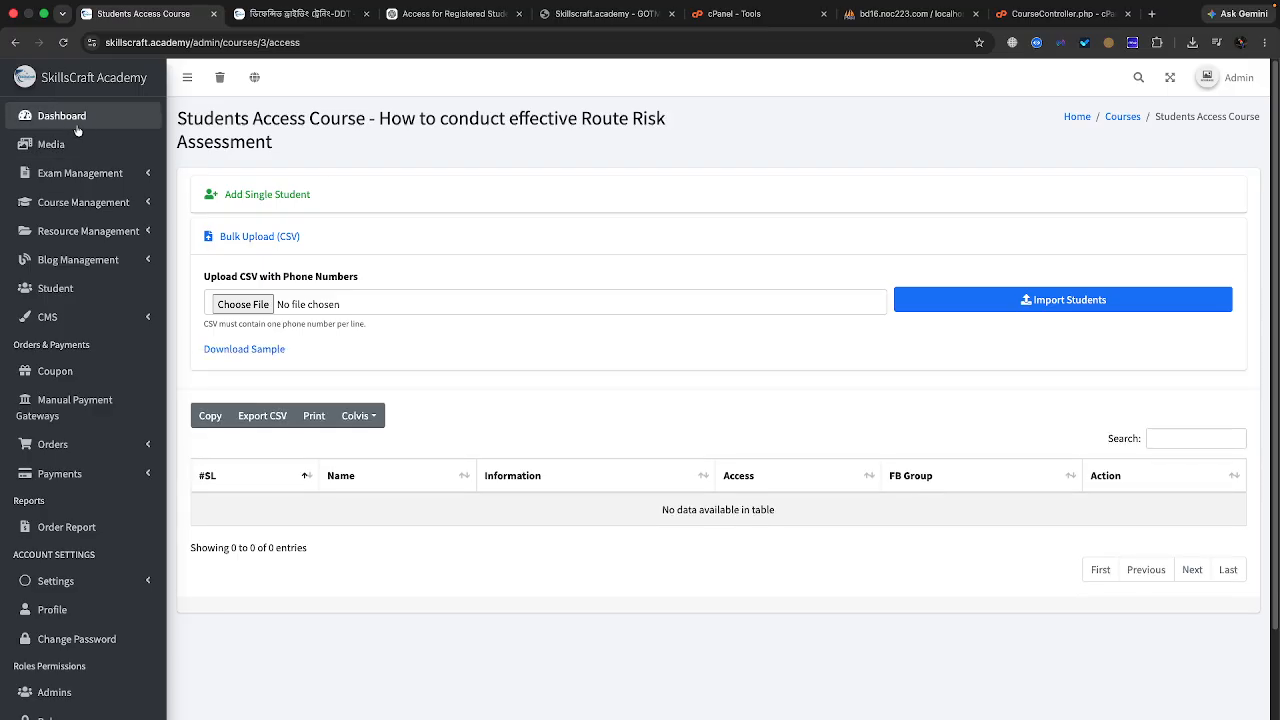
pyautogui.click(85, 202)
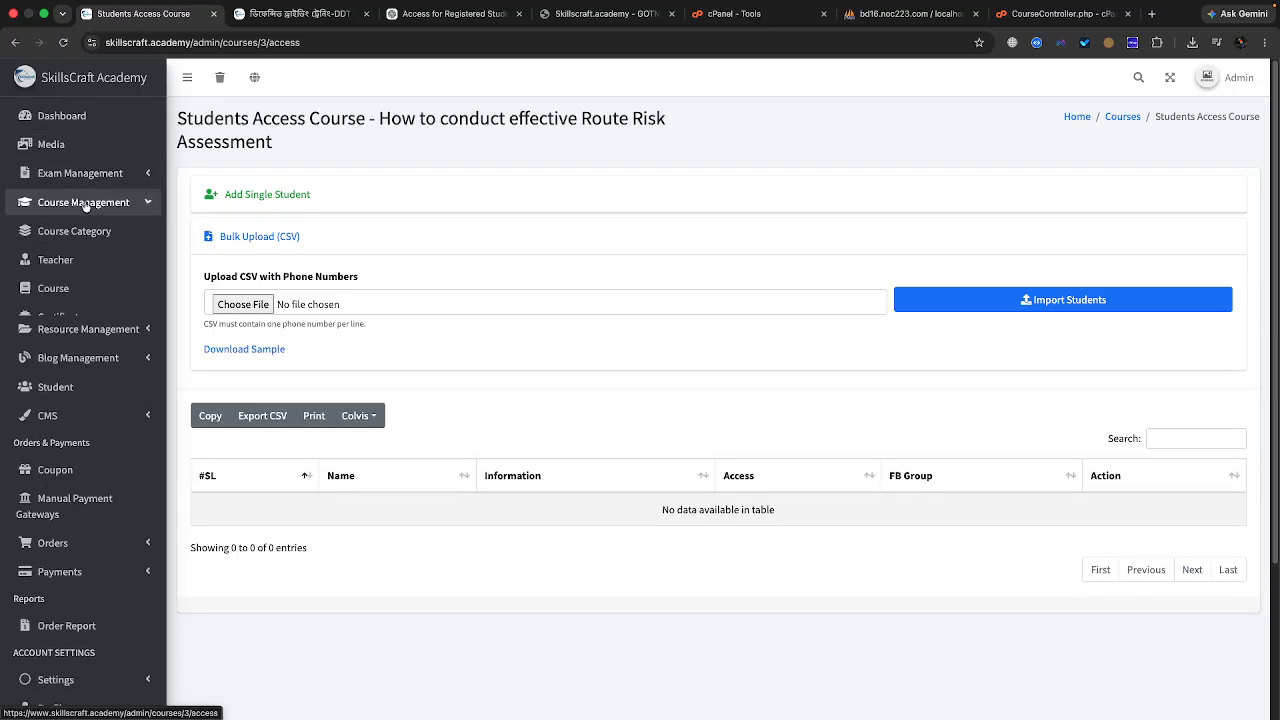
pyautogui.click(80, 288)
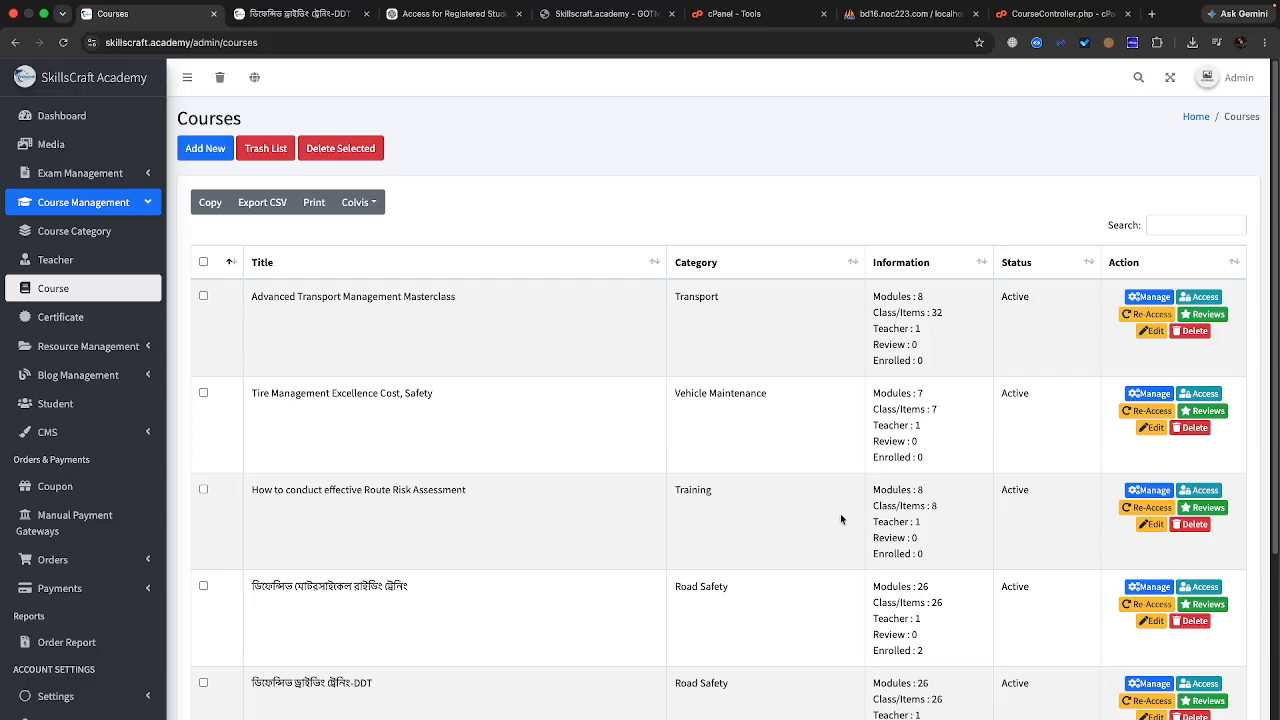
pyautogui.click(1212, 492)
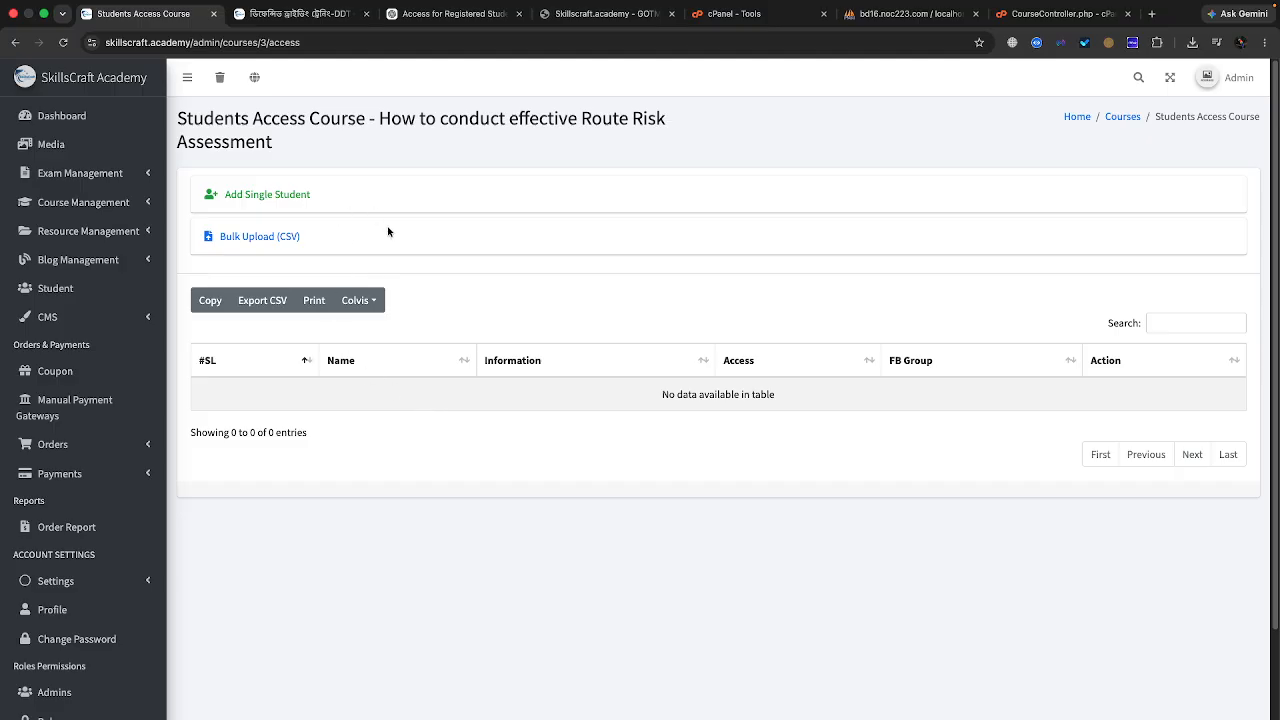
pyautogui.click(267, 237)
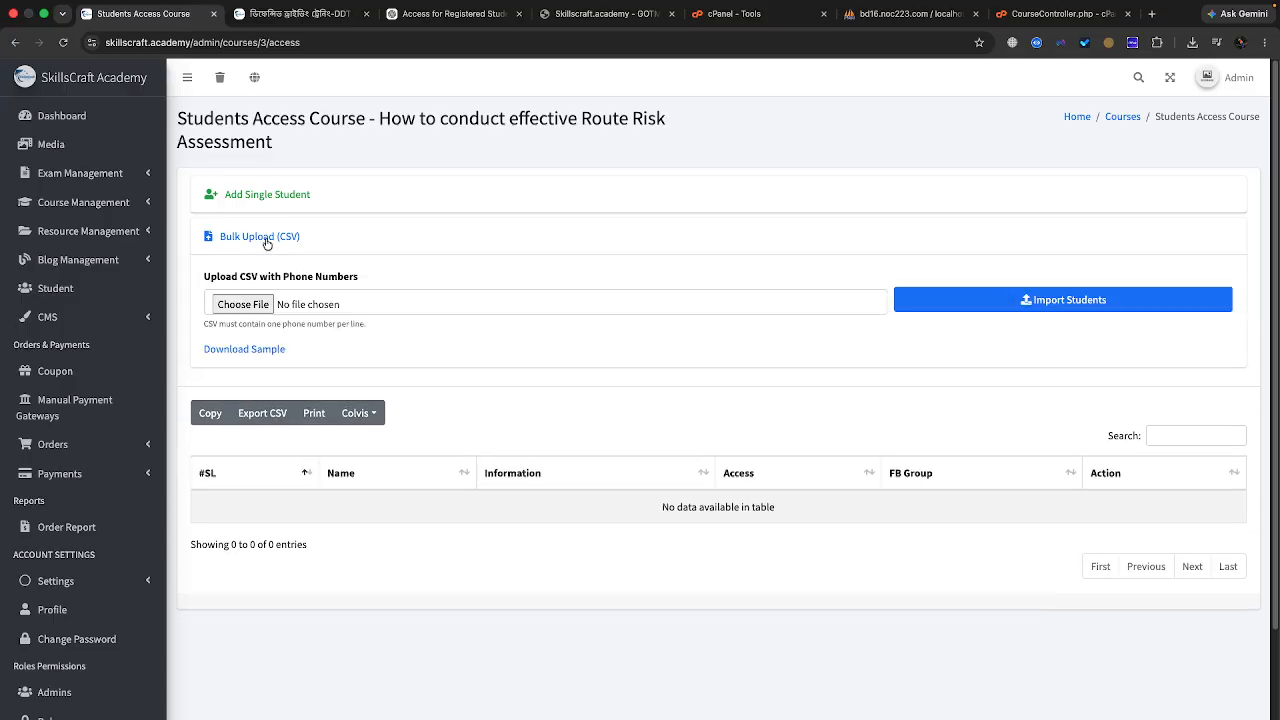
# Step: Download the sample students CSV, open sample_students.csv from its folder, then close it
pyautogui.click(235, 349)
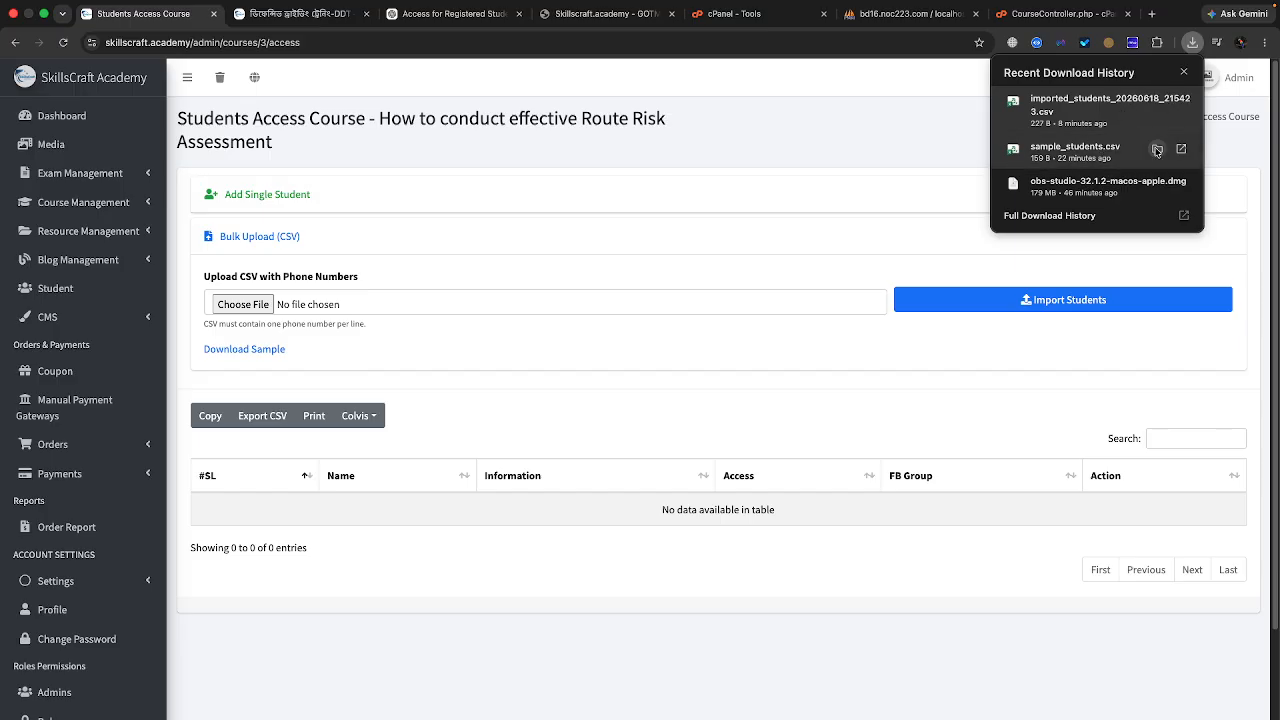
pyautogui.click(1157, 150)
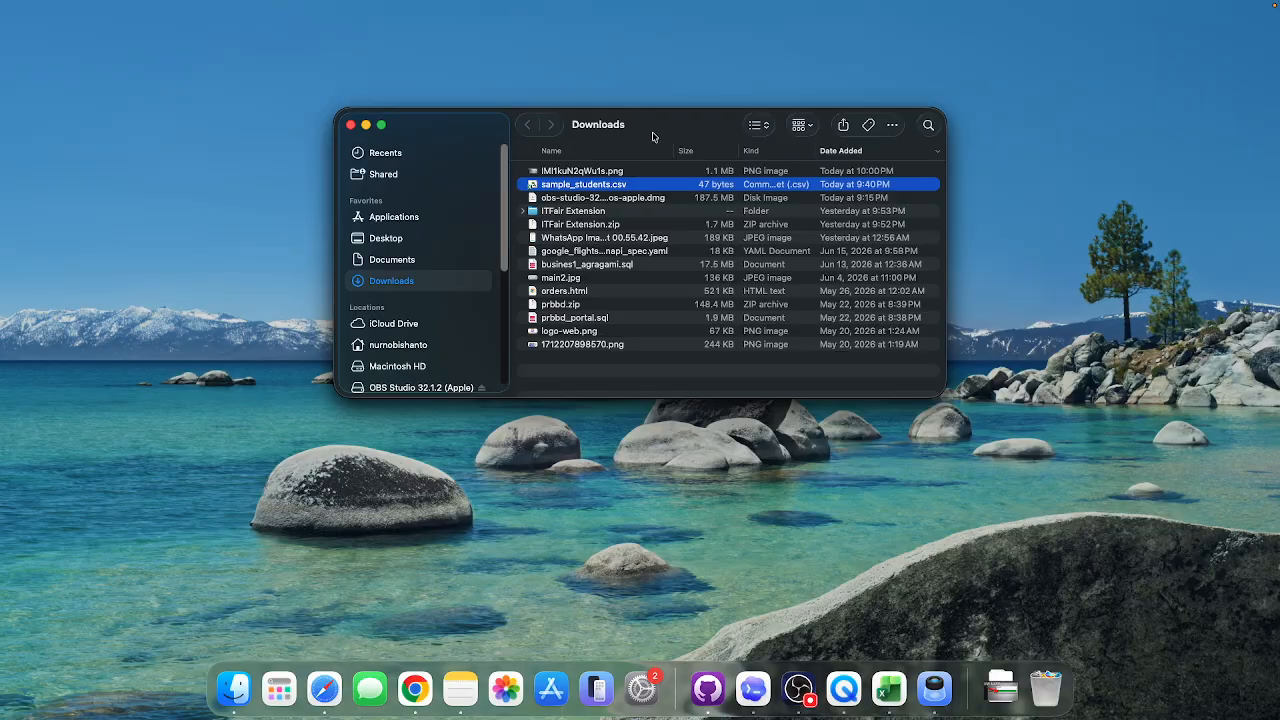
pyautogui.doubleClick(546, 188)
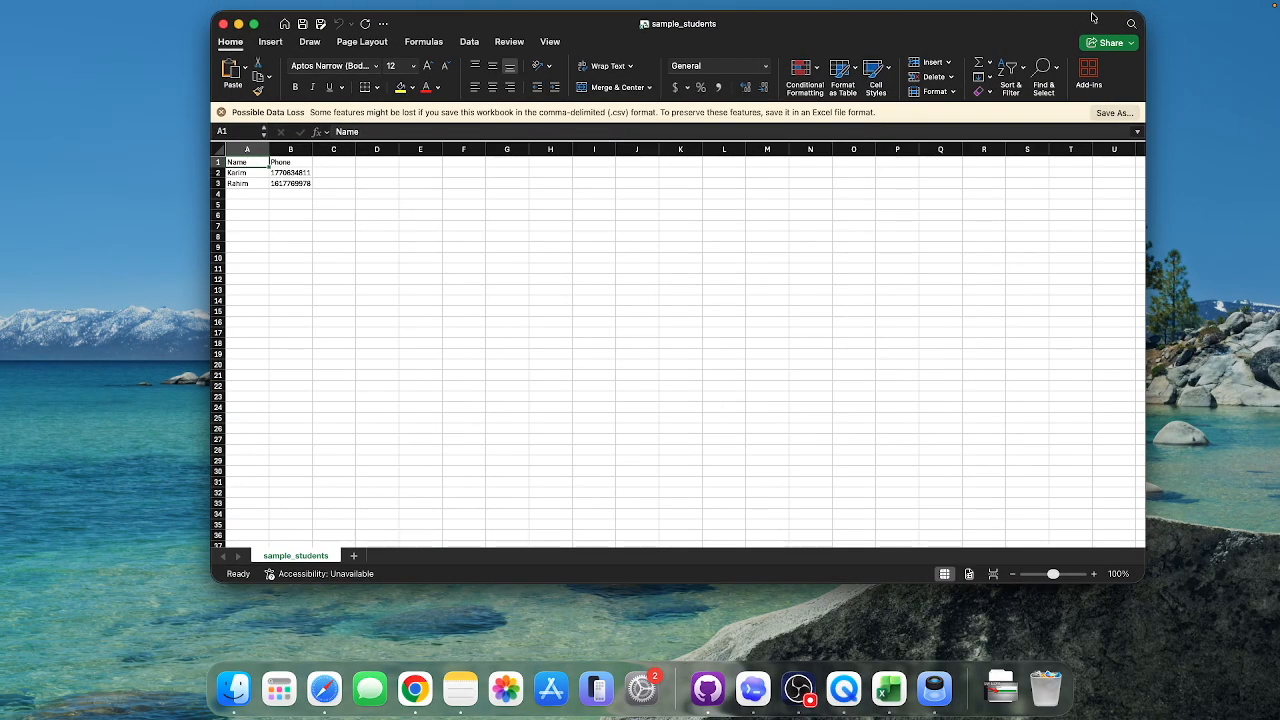
pyautogui.click(223, 23)
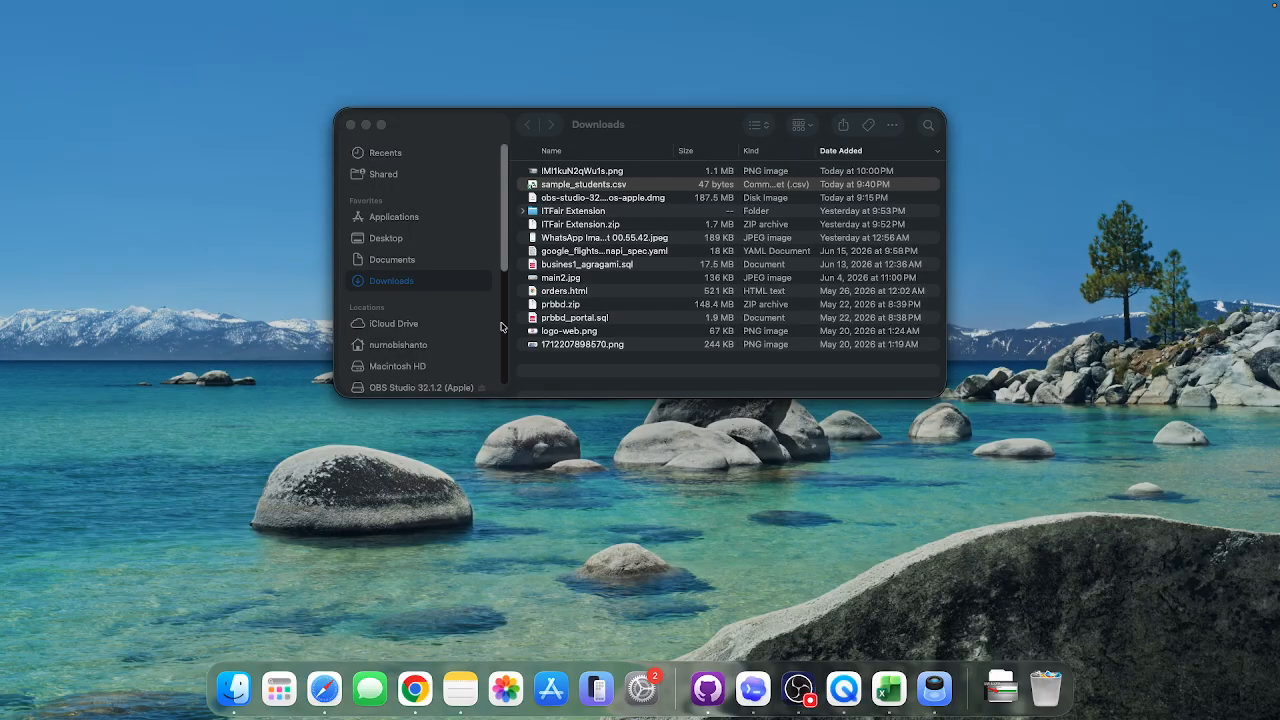
# Step: Download a fresh sample and open sample_students (1).csv from the Downloads folder
pyautogui.click(413, 688)
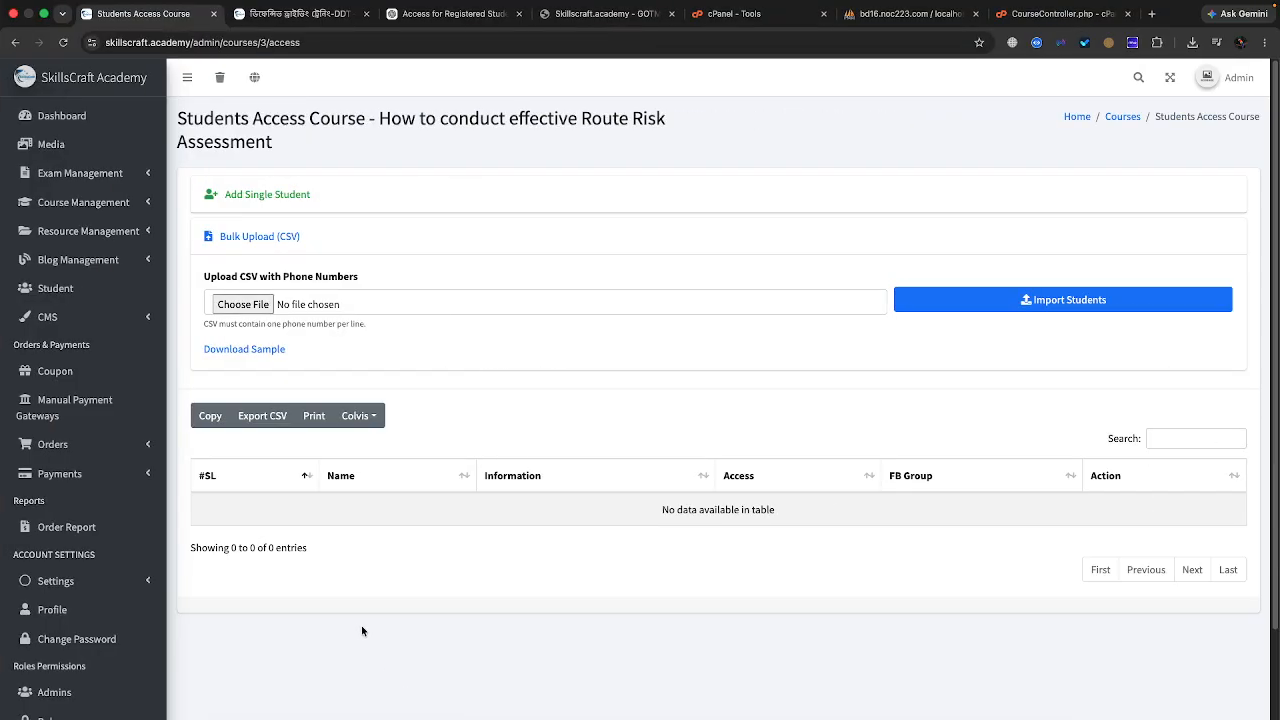
pyautogui.click(236, 349)
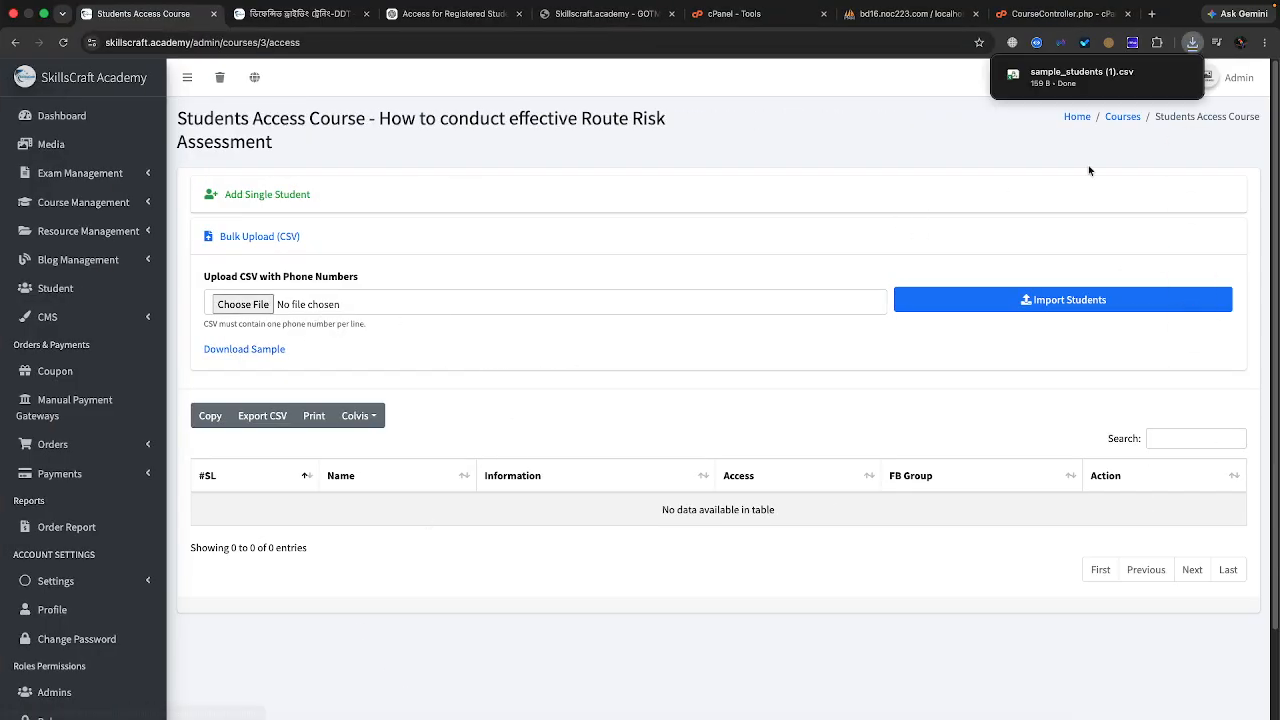
pyautogui.click(1176, 78)
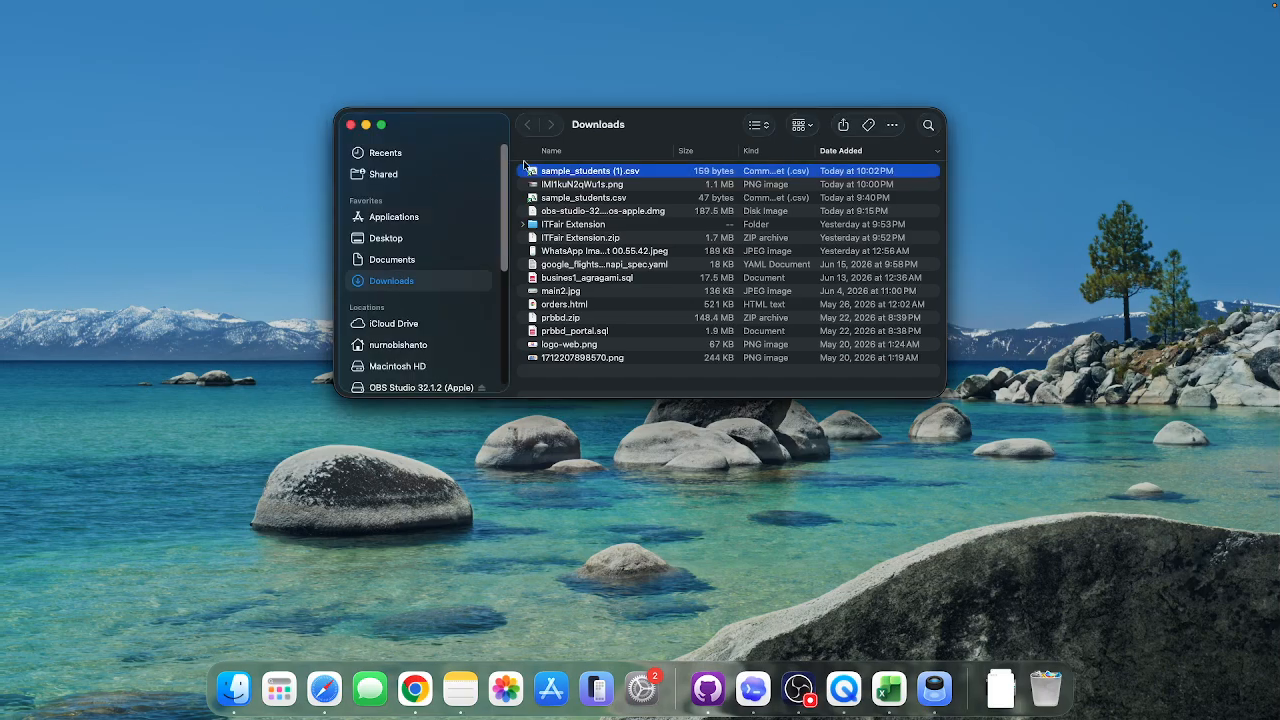
pyautogui.doubleClick(594, 172)
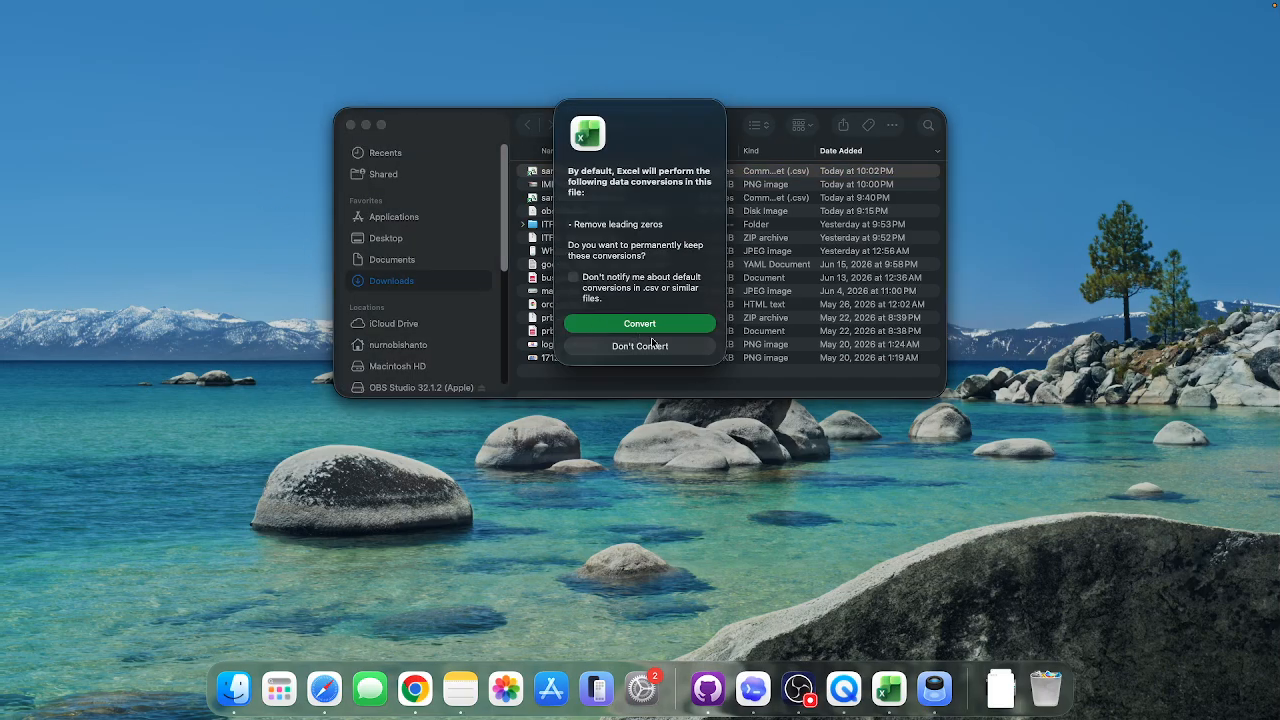
# Step: Accept Excel's data conversion and clear the three sample student rows A2:D4
pyautogui.click(668, 324)
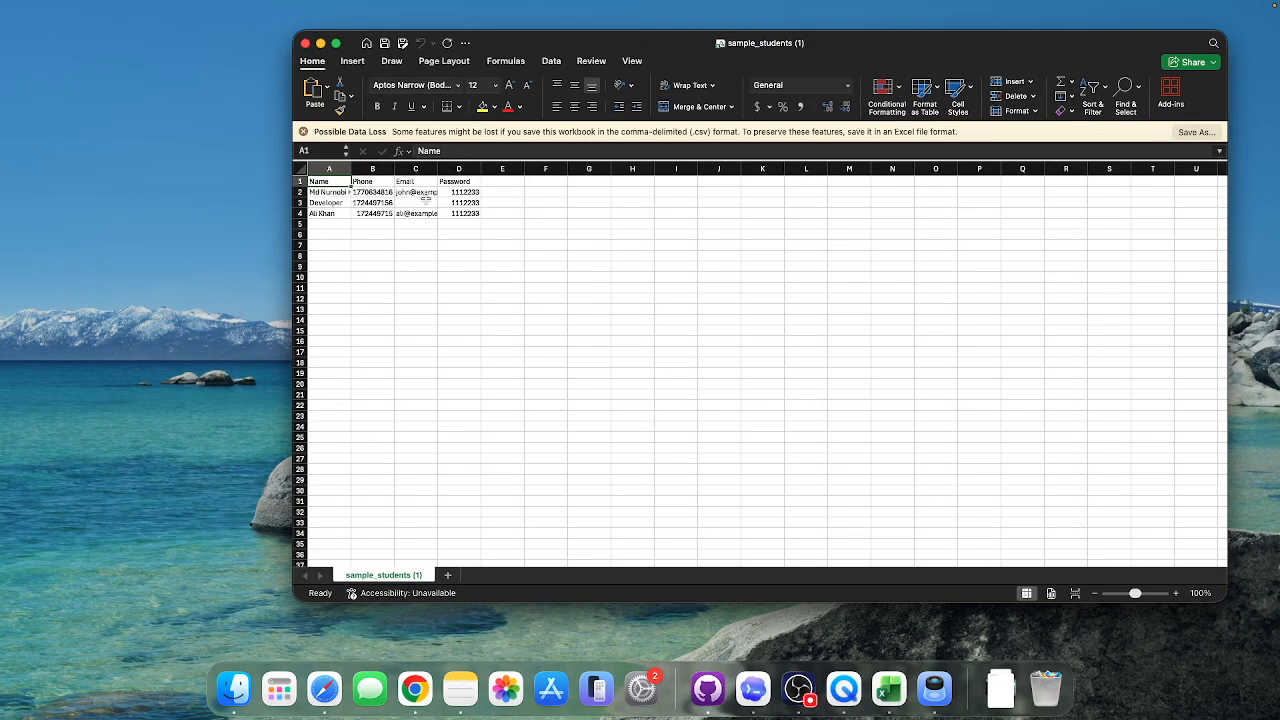
pyautogui.moveTo(346, 182); pyautogui.dragTo(458, 182)
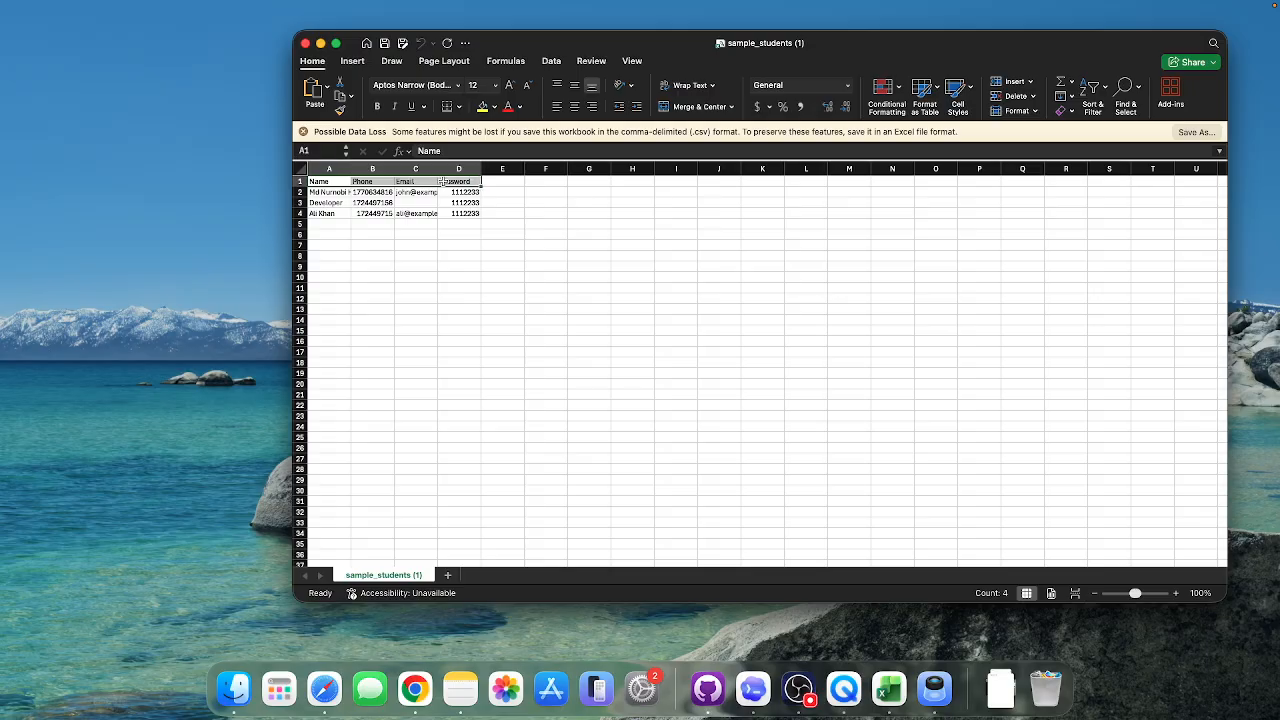
pyautogui.click(413, 223)
pyautogui.moveTo(335, 192); pyautogui.dragTo(448, 213)
pyautogui.rightClick(433, 202)
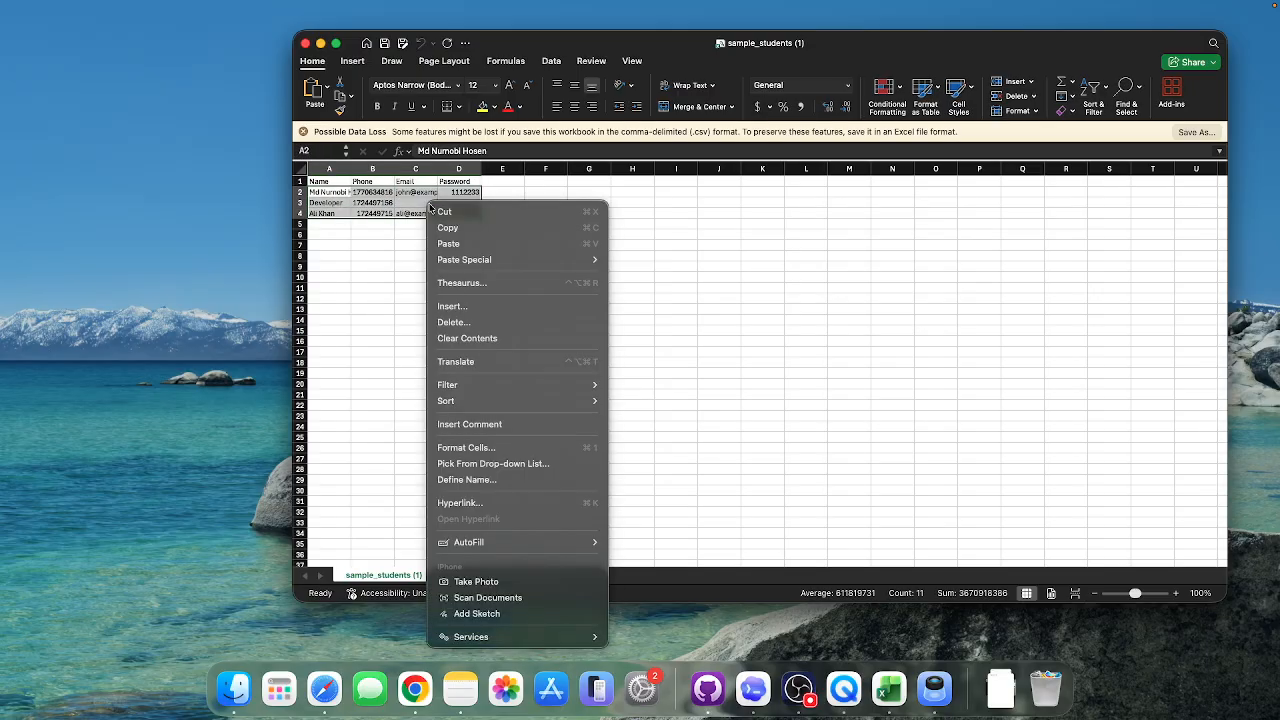
pyautogui.click(467, 338)
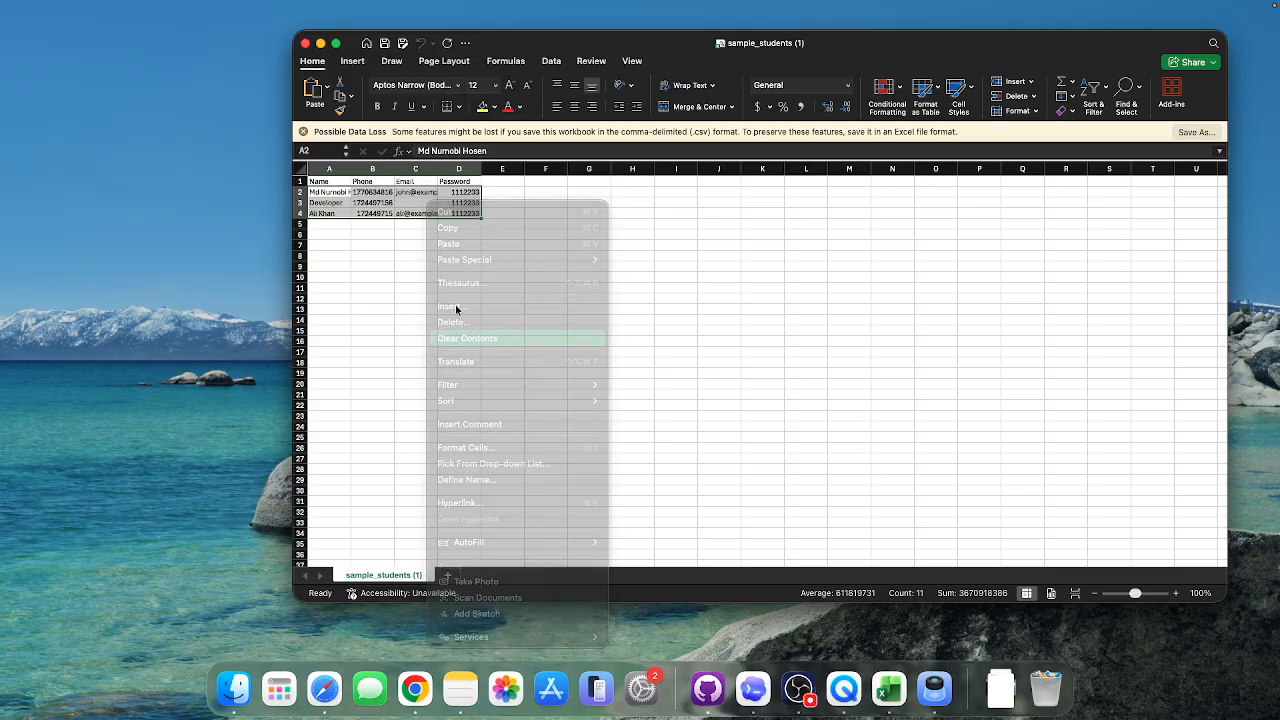
# Step: Enter the first student's name in A2 and the second student's name in A3
pyautogui.click(329, 195)
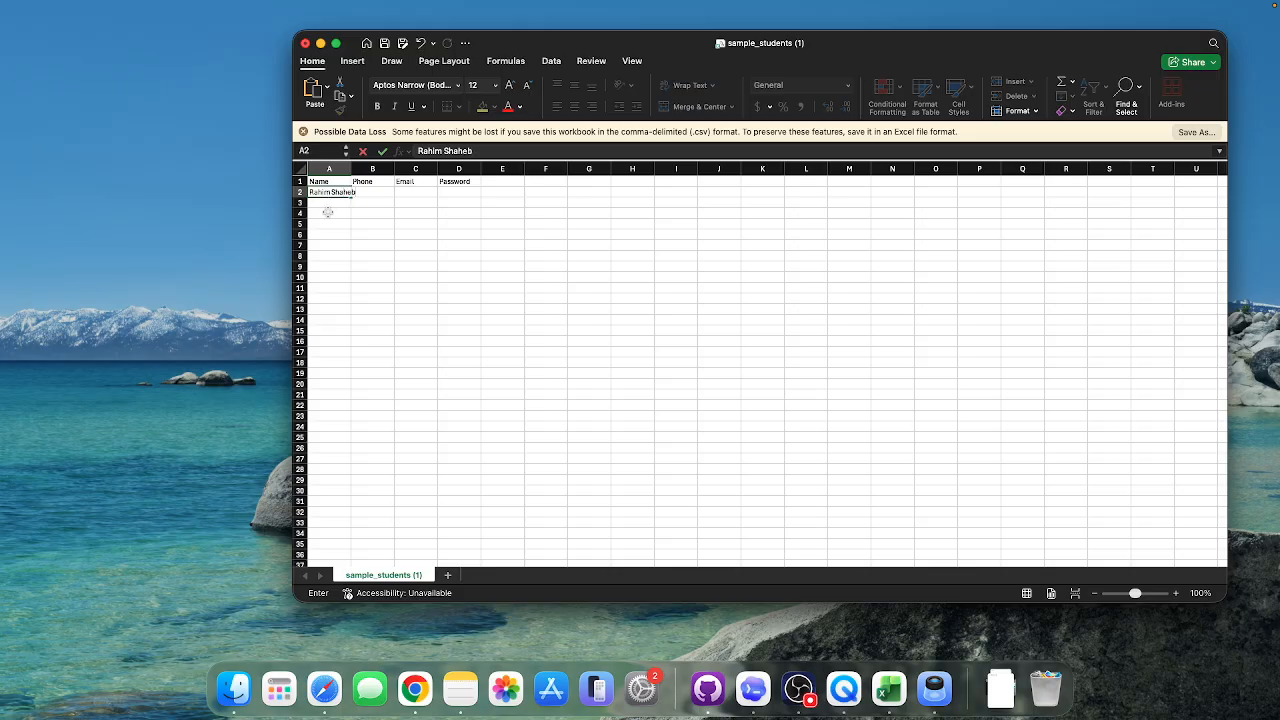
pyautogui.click(328, 204)
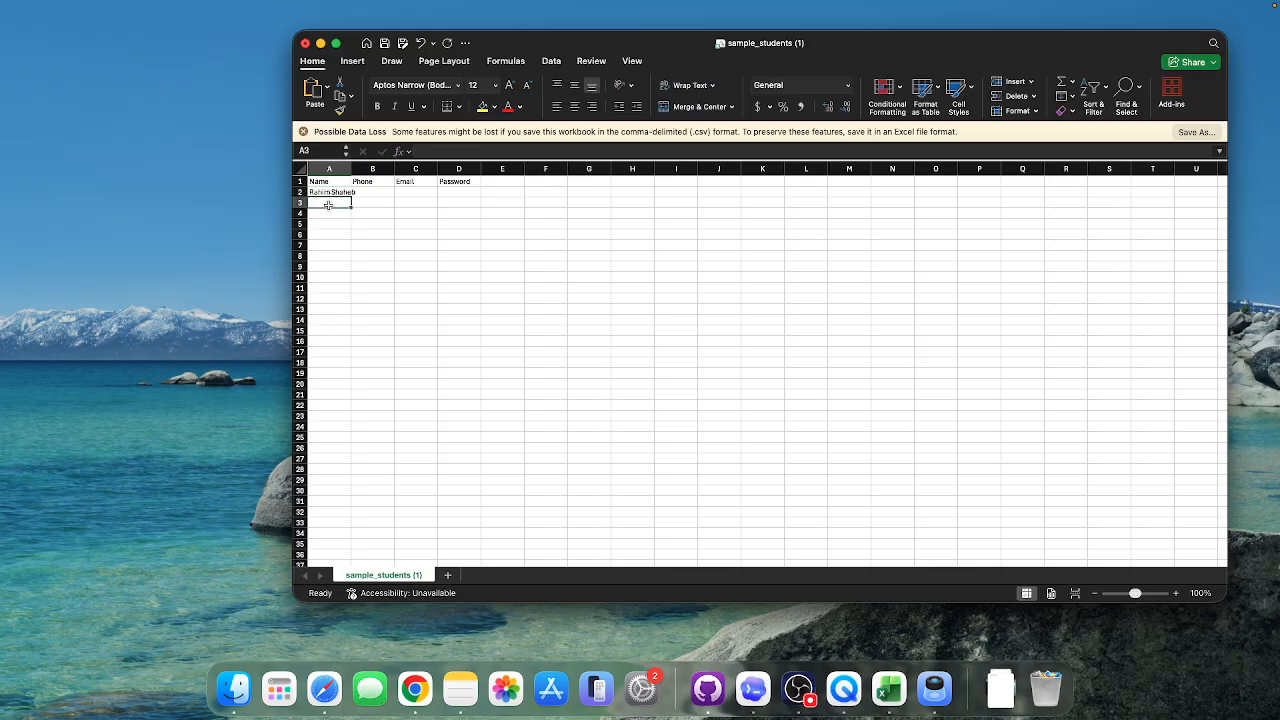
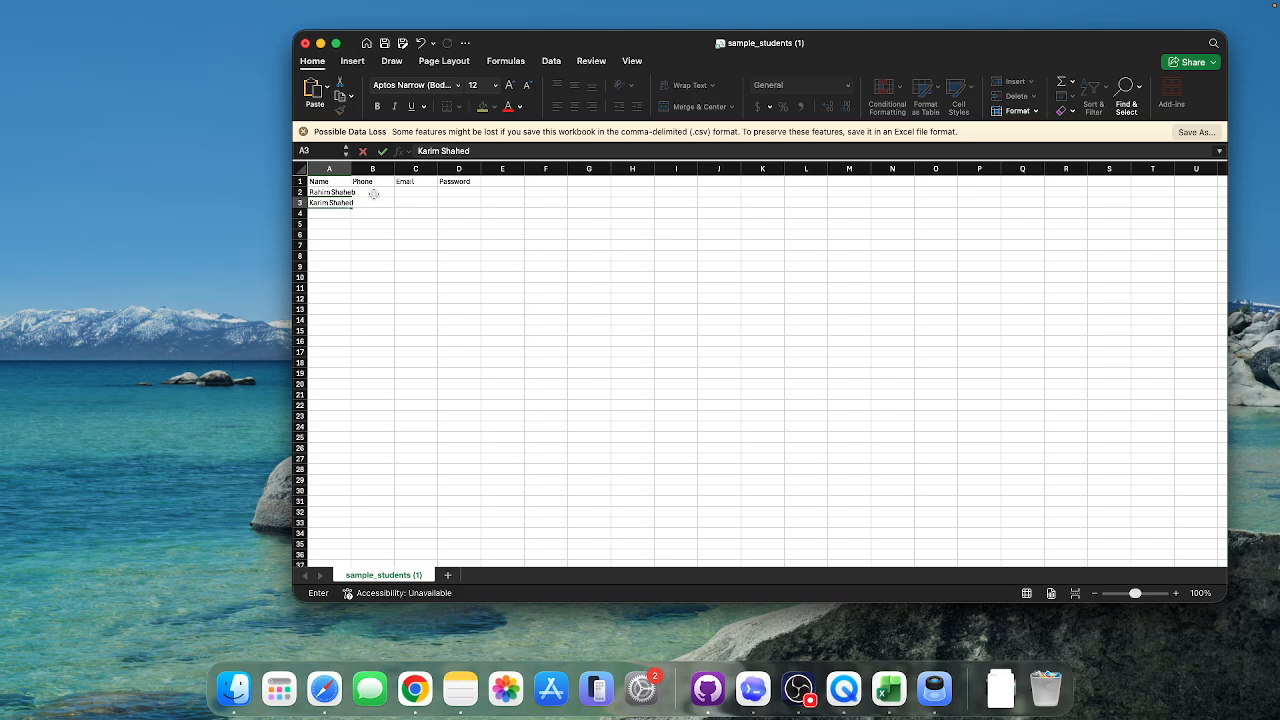
# Step: Widen column A, enter the first student's phone number in B2, and widen columns B and C
pyautogui.click(373, 193)
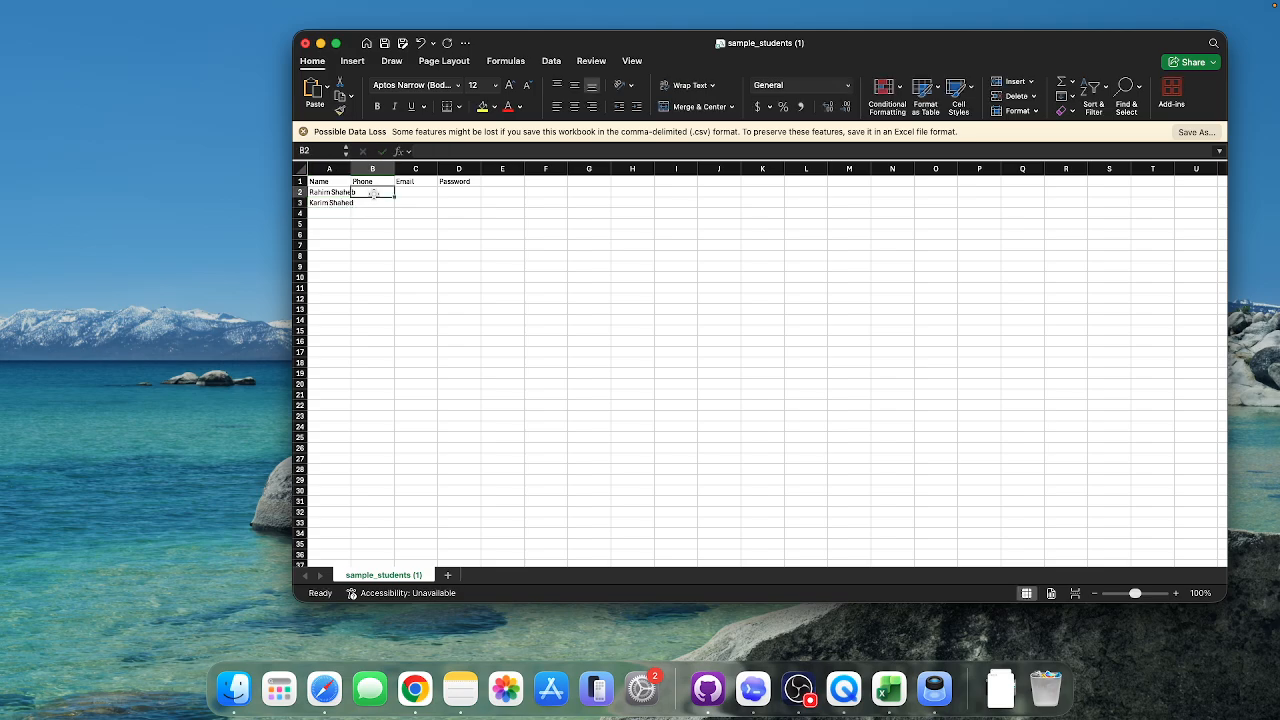
pyautogui.moveTo(351, 169); pyautogui.dragTo(397, 169)
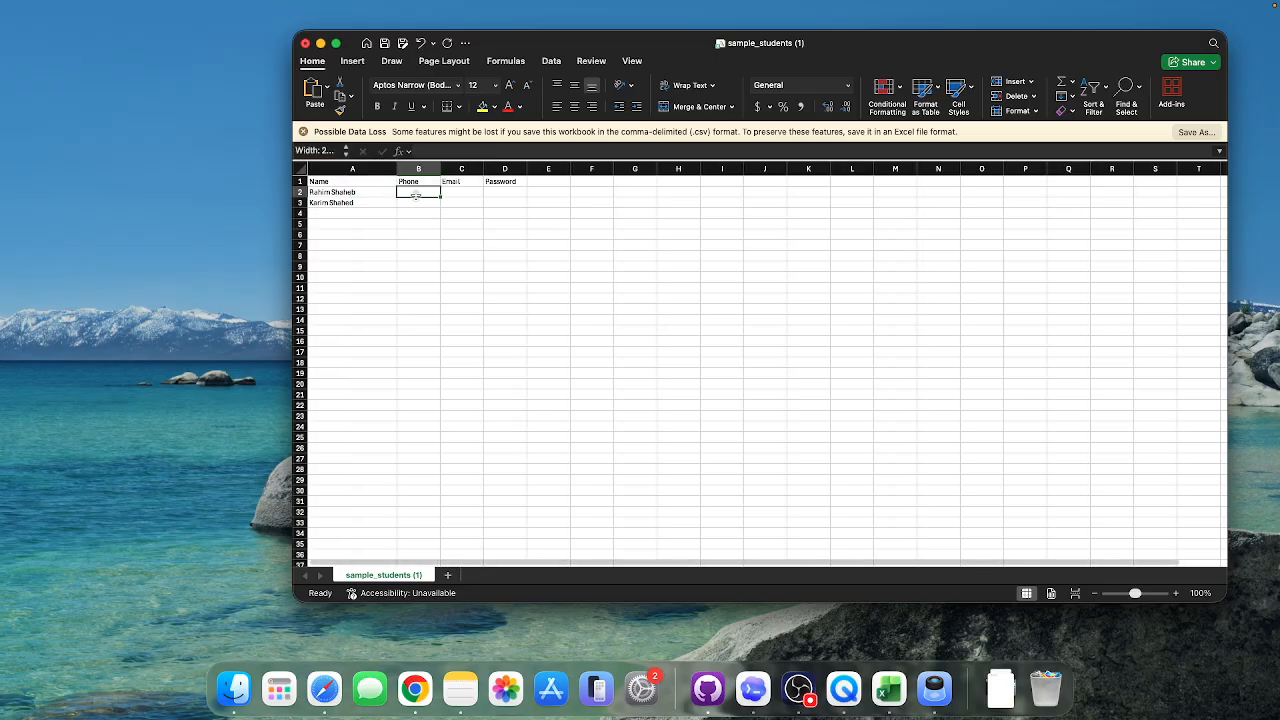
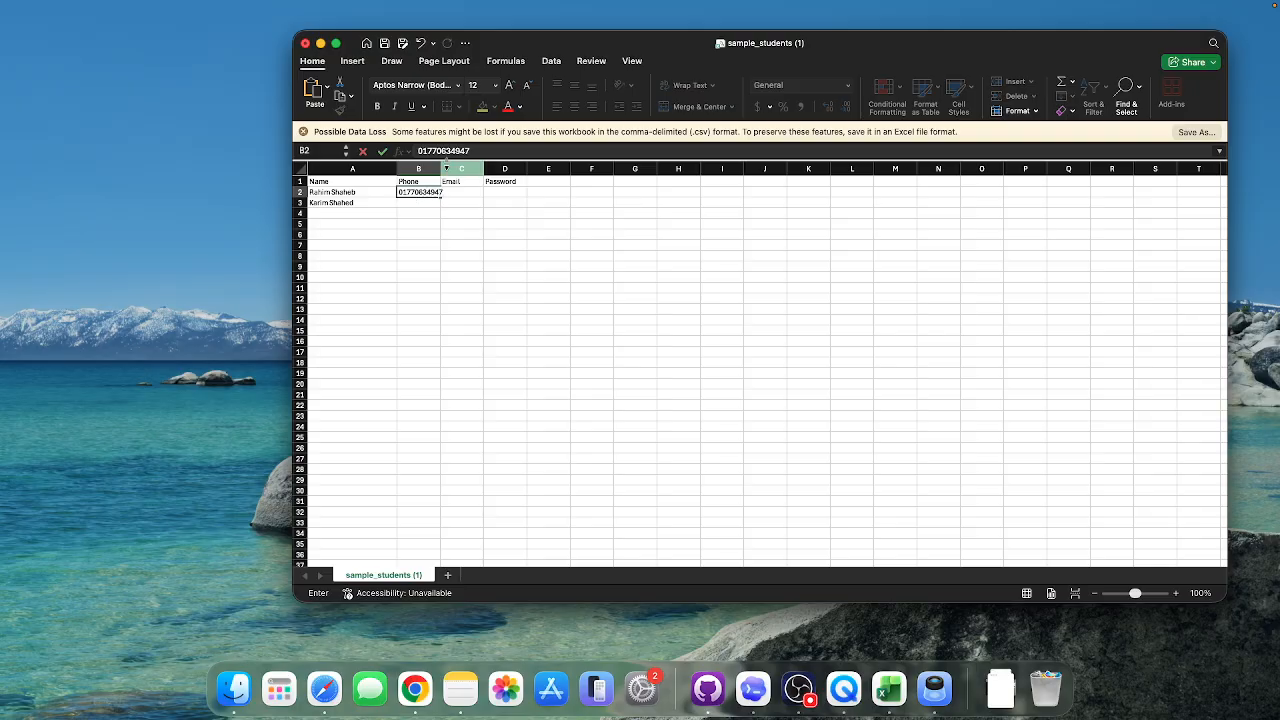
pyautogui.click(465, 205)
pyautogui.moveTo(441, 169); pyautogui.dragTo(577, 174)
pyautogui.click(495, 192)
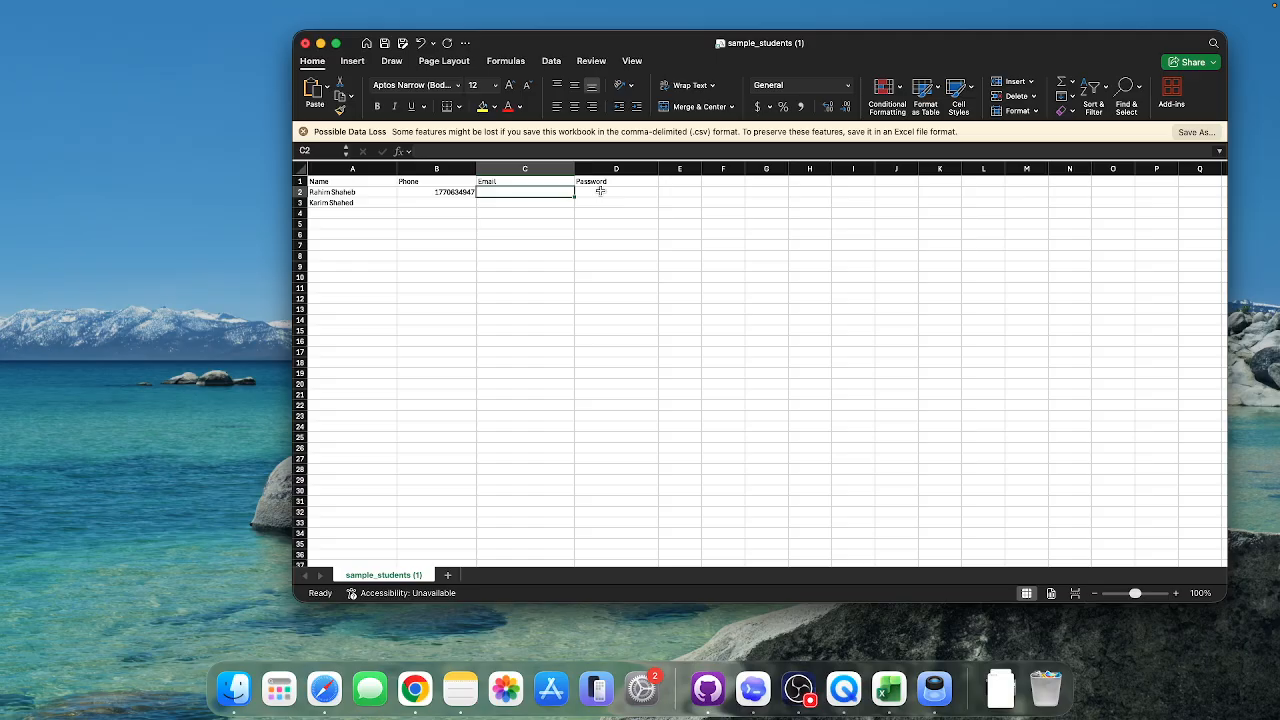
# Step: Enter the second student's phone number in B3 and correct it
pyautogui.click(432, 206)
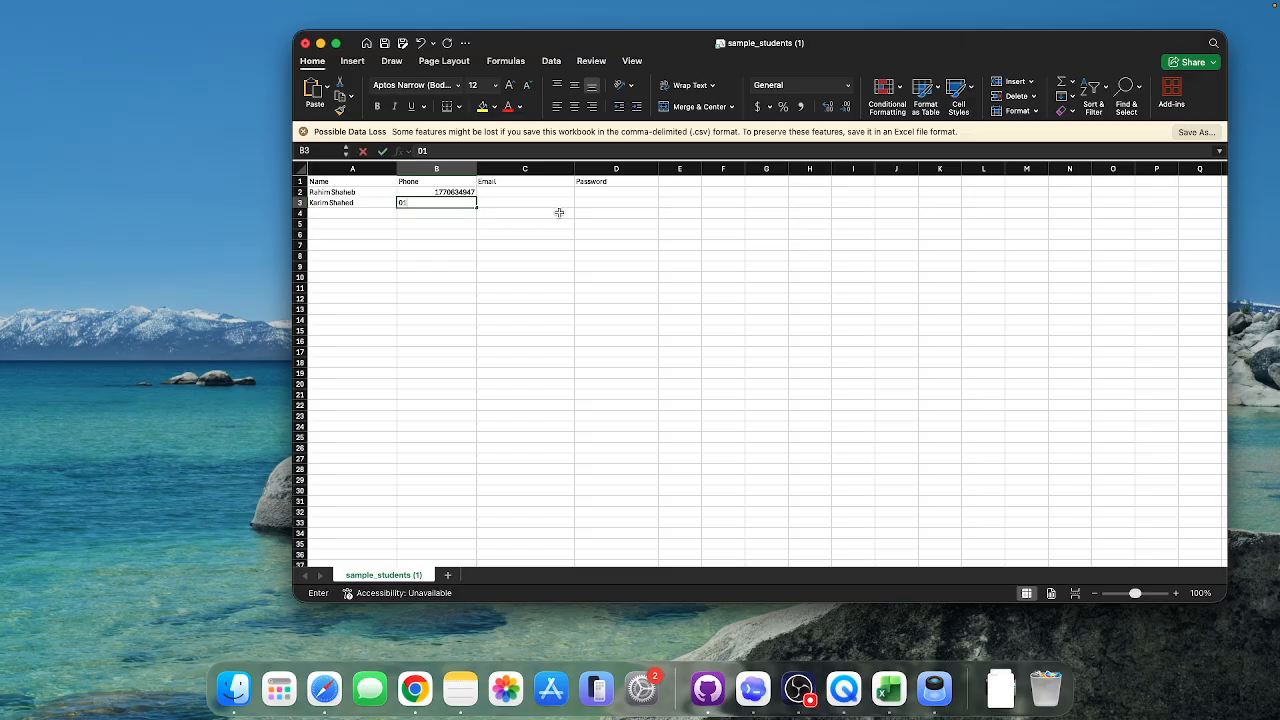
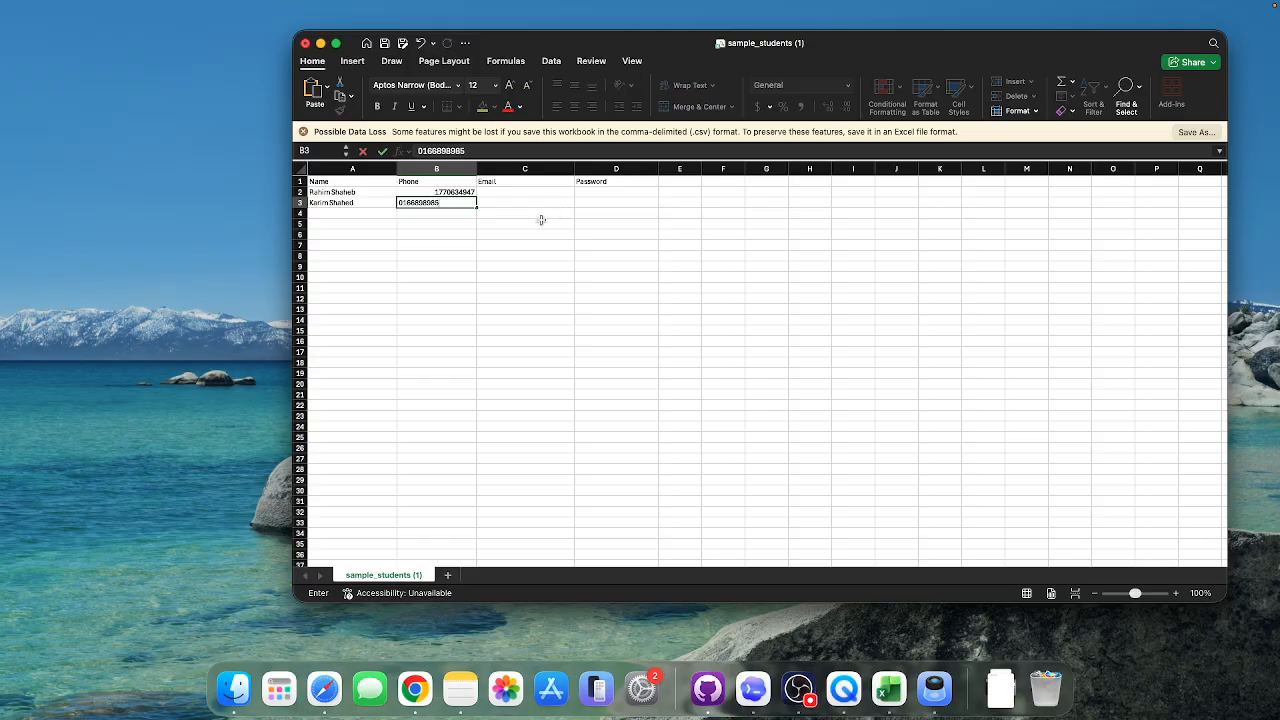
pyautogui.click(542, 222)
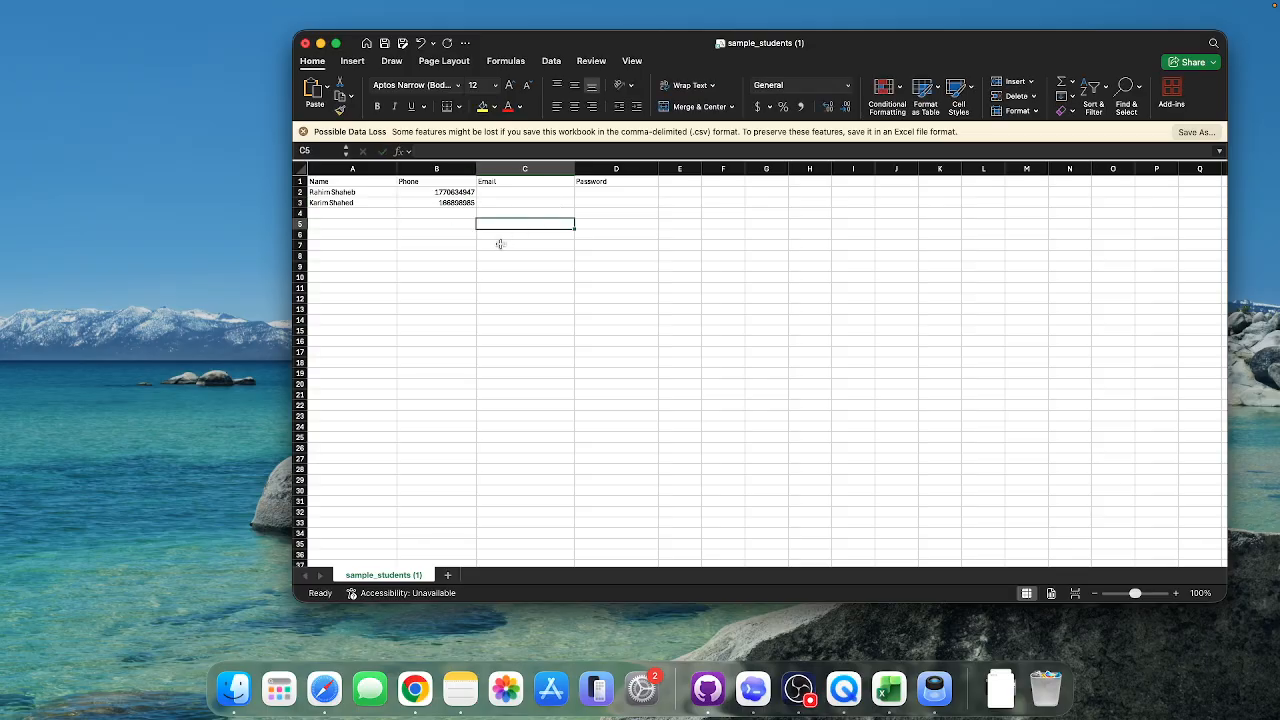
pyautogui.doubleClick(458, 203)
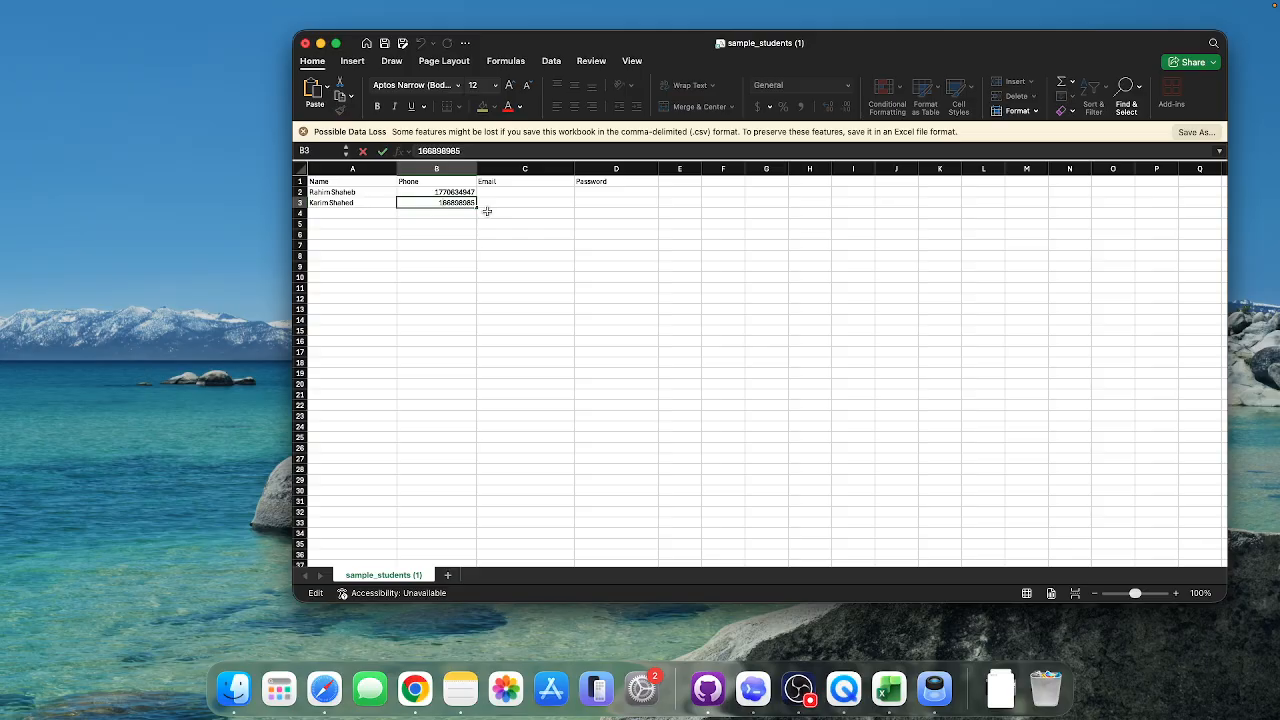
pyautogui.write('6')
pyautogui.click(494, 232)
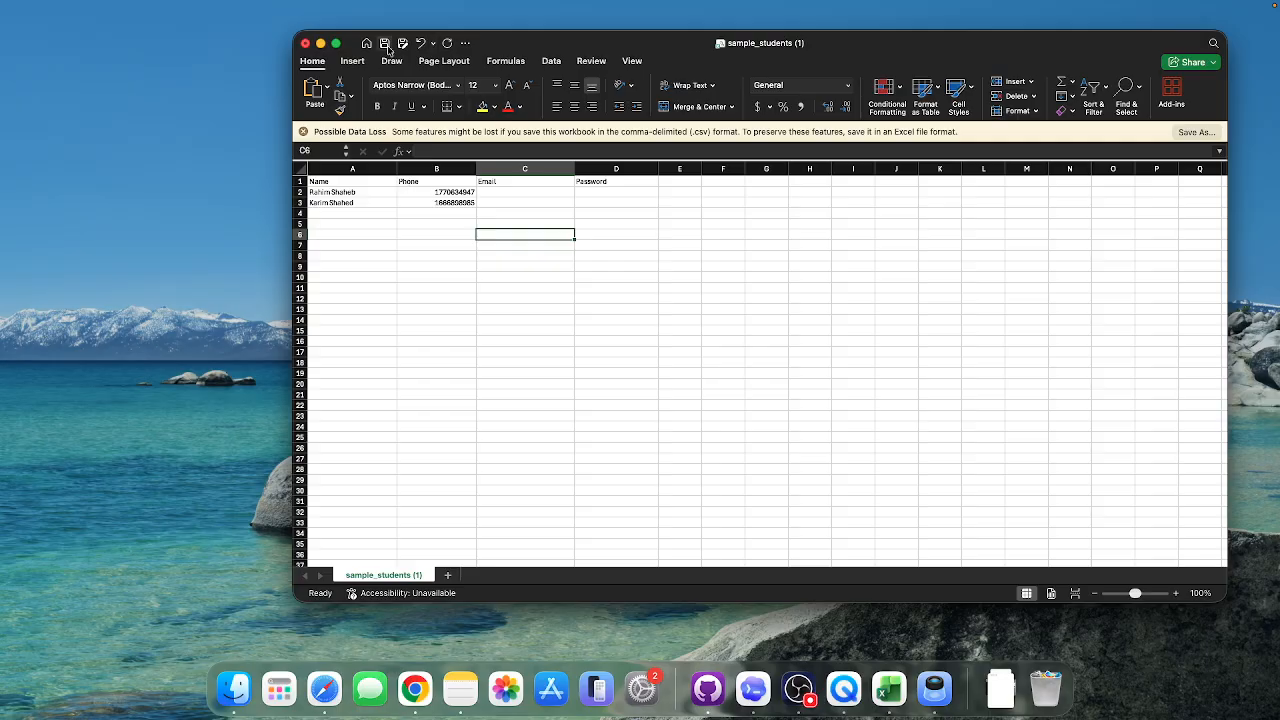
# Step: Close Excel and import sample_students (1).csv through the course's bulk upload form
pyautogui.click(305, 43)
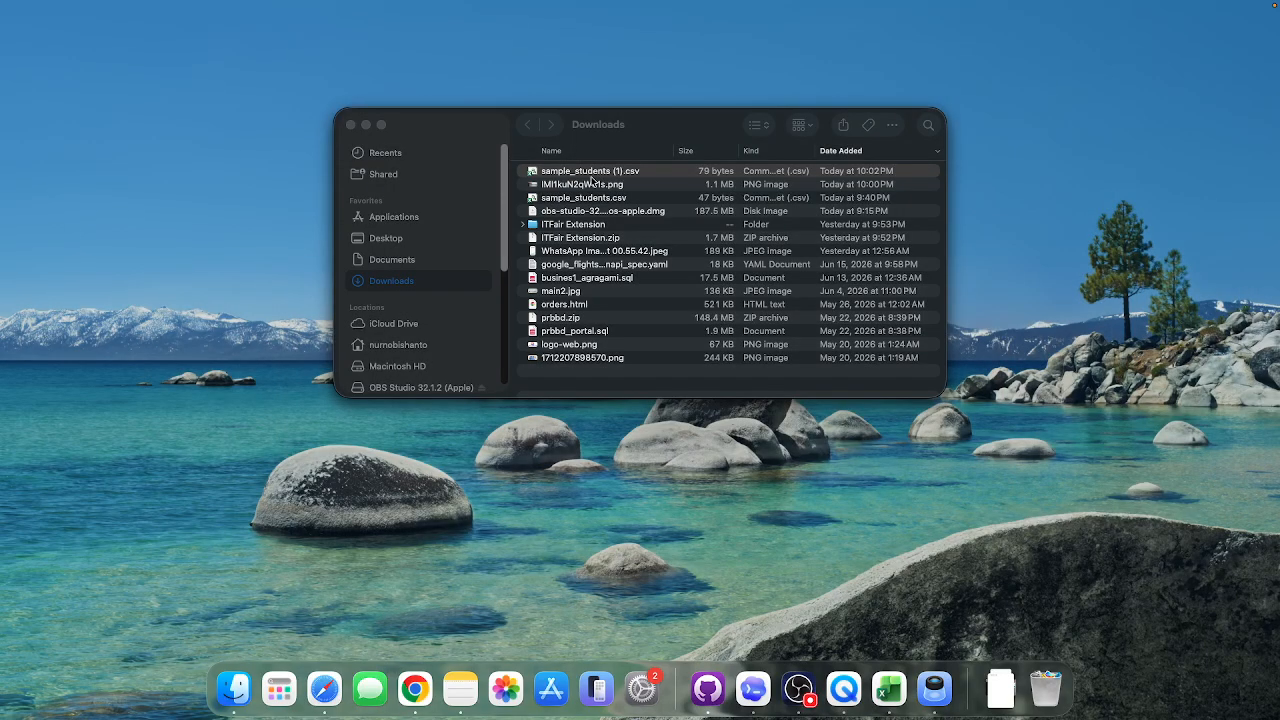
pyautogui.click(418, 688)
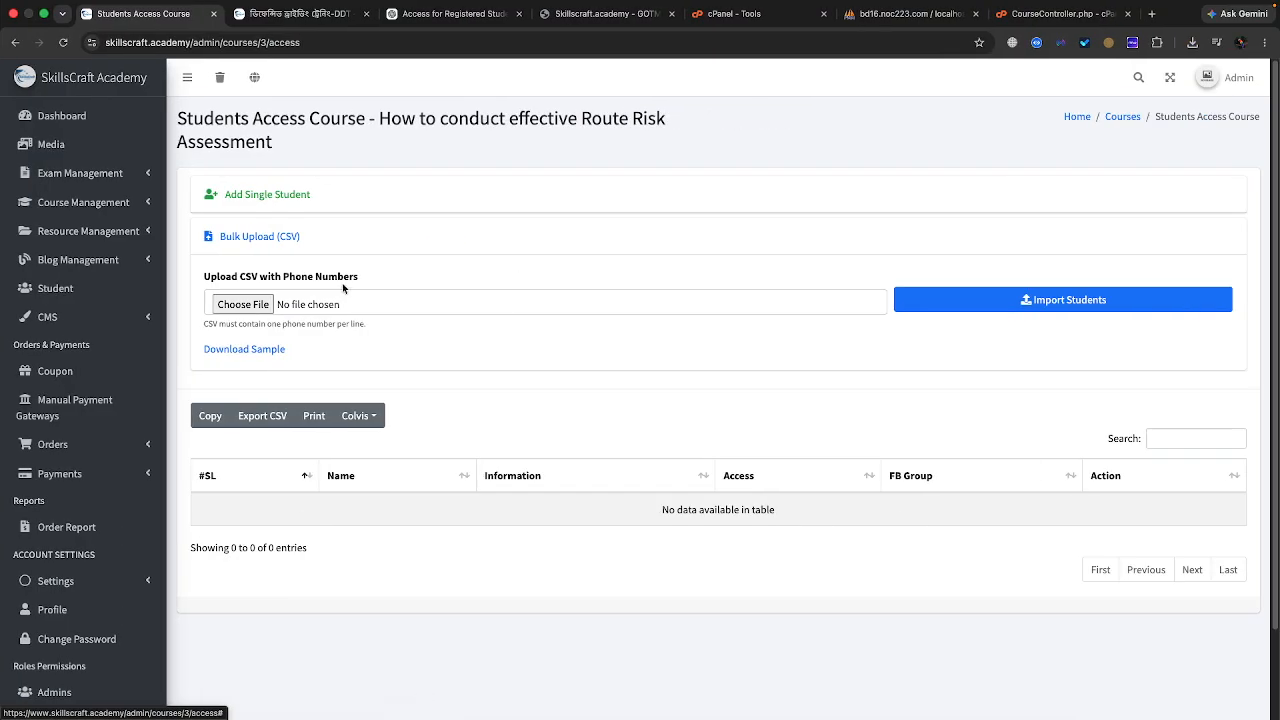
pyautogui.click(236, 304)
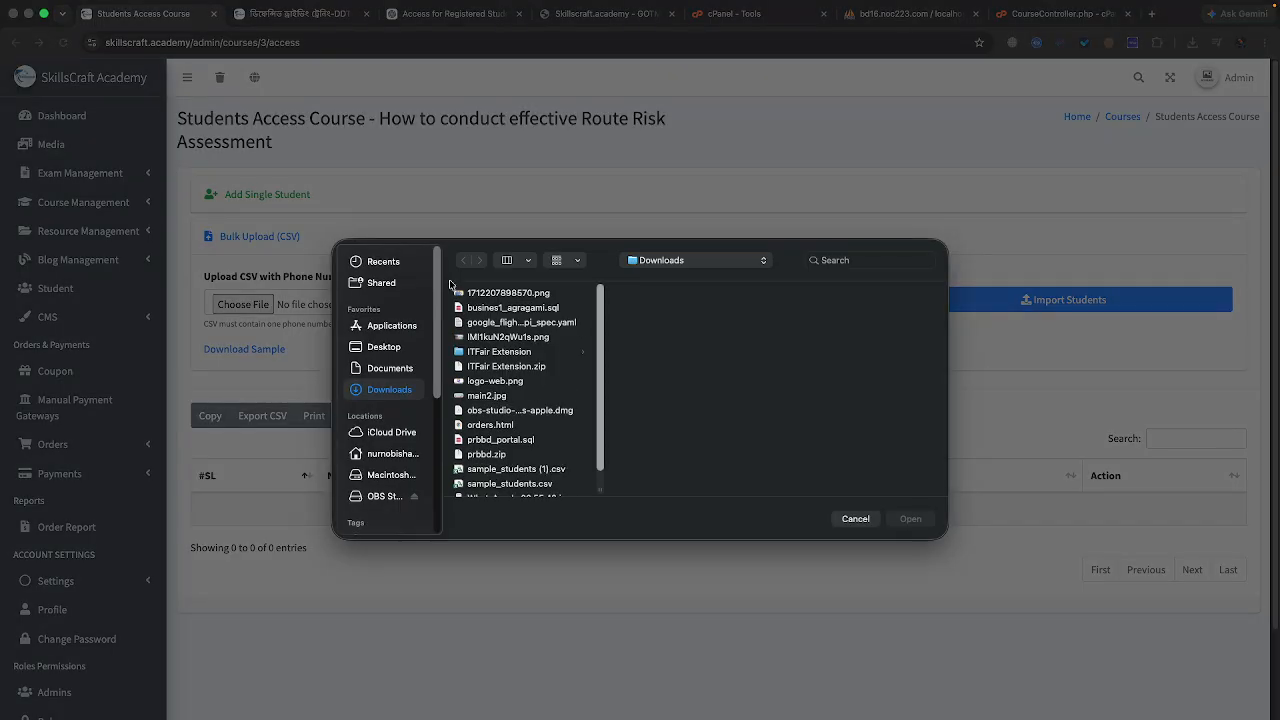
pyautogui.click(583, 471)
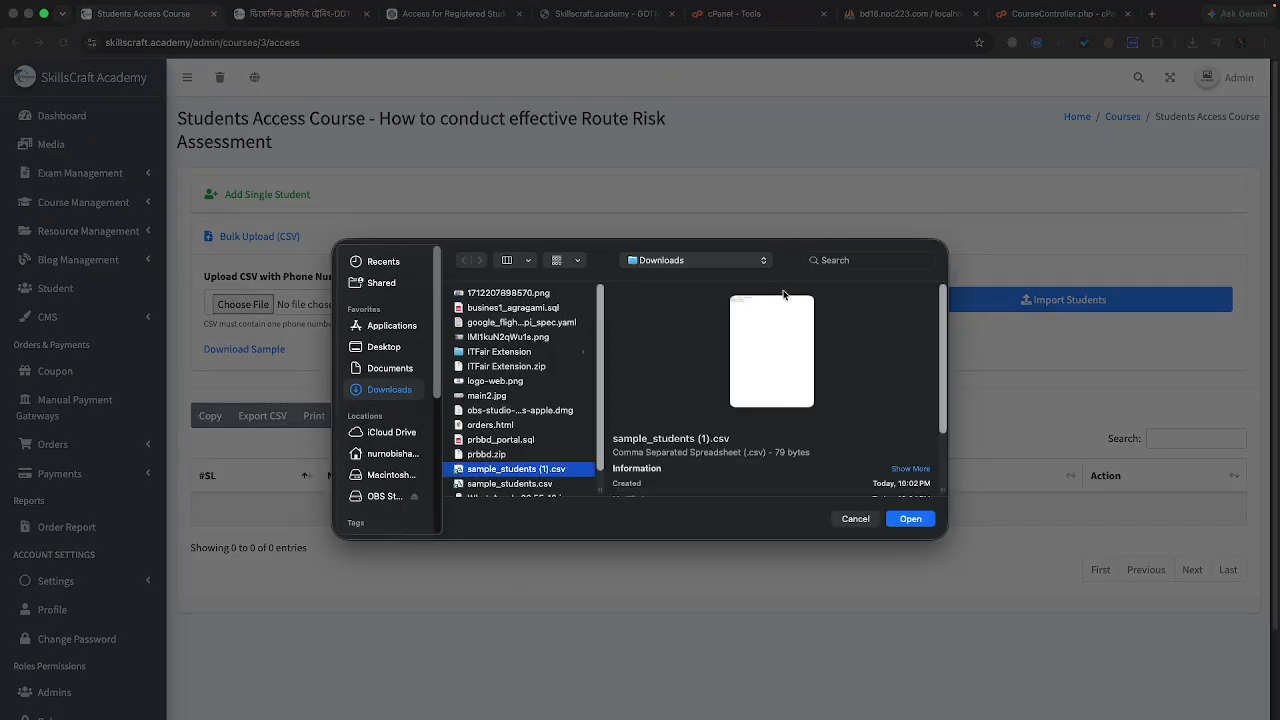
pyautogui.click(925, 527)
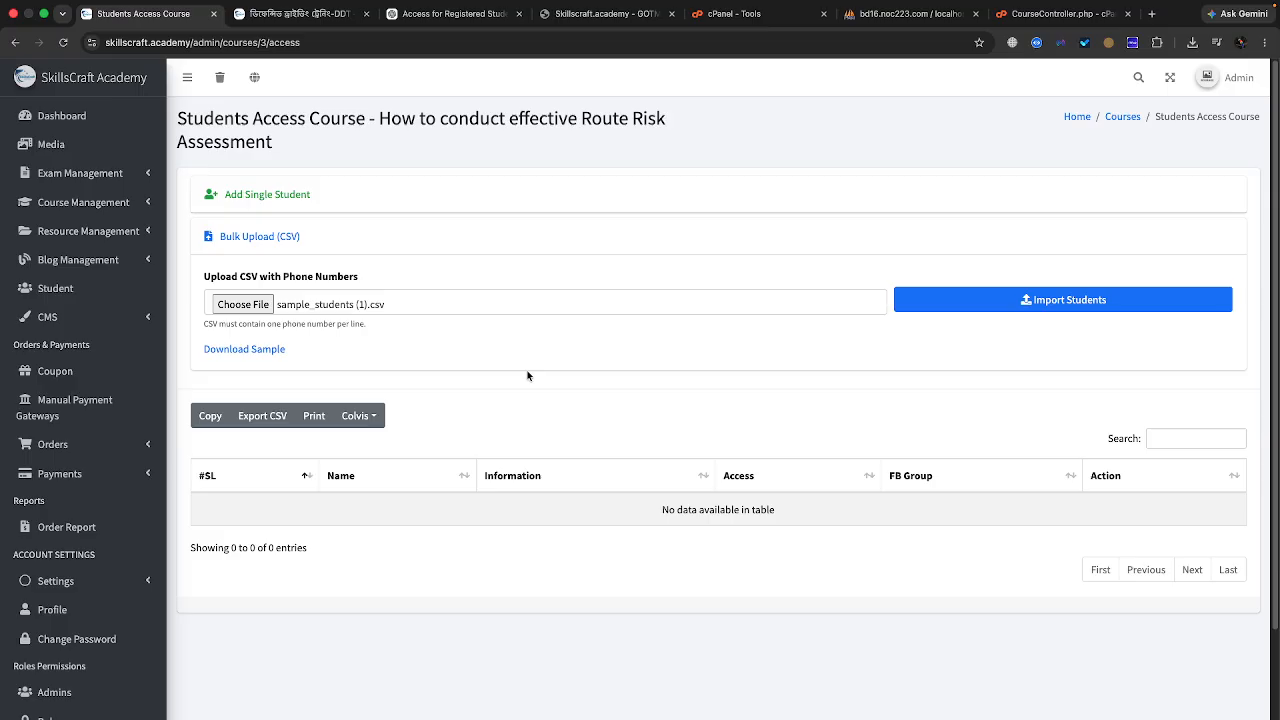
pyautogui.click(1019, 304)
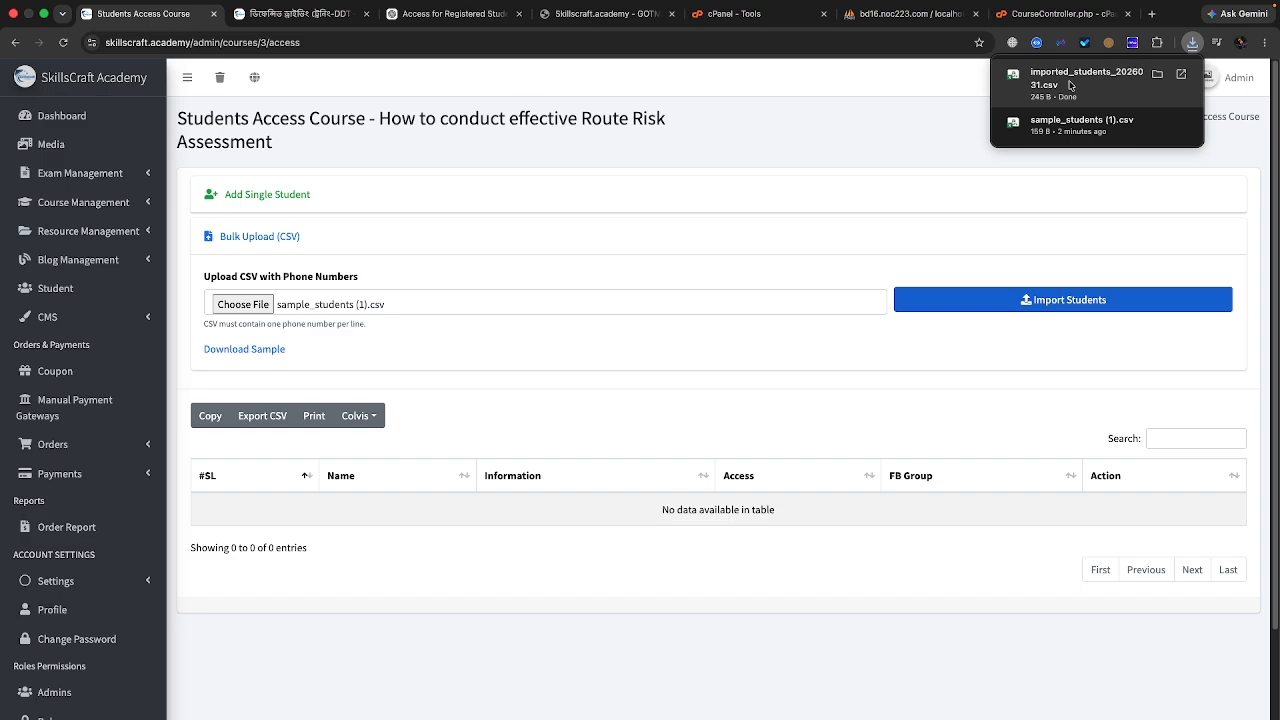
# Step: Open the imported_students results CSV and widen the Phone, Password and course-title columns
pyautogui.click(1155, 79)
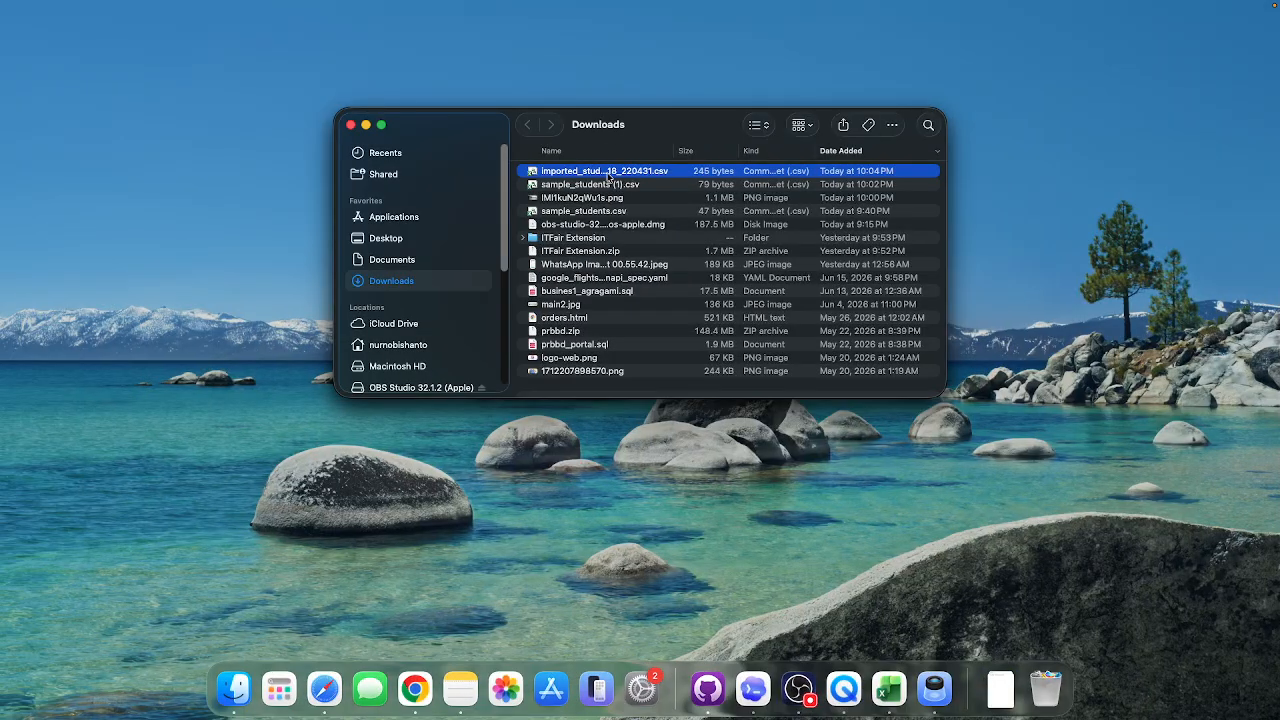
pyautogui.doubleClick(607, 175)
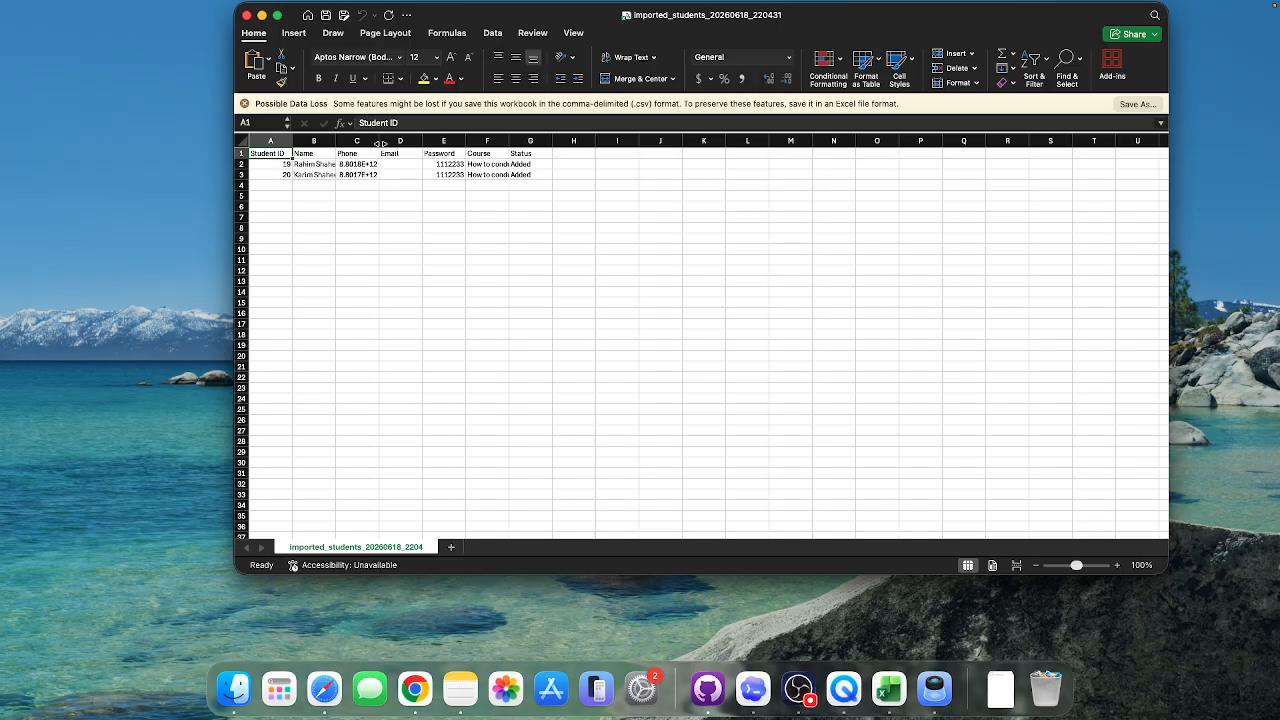
pyautogui.moveTo(379, 141); pyautogui.dragTo(426, 185)
pyautogui.click(464, 164)
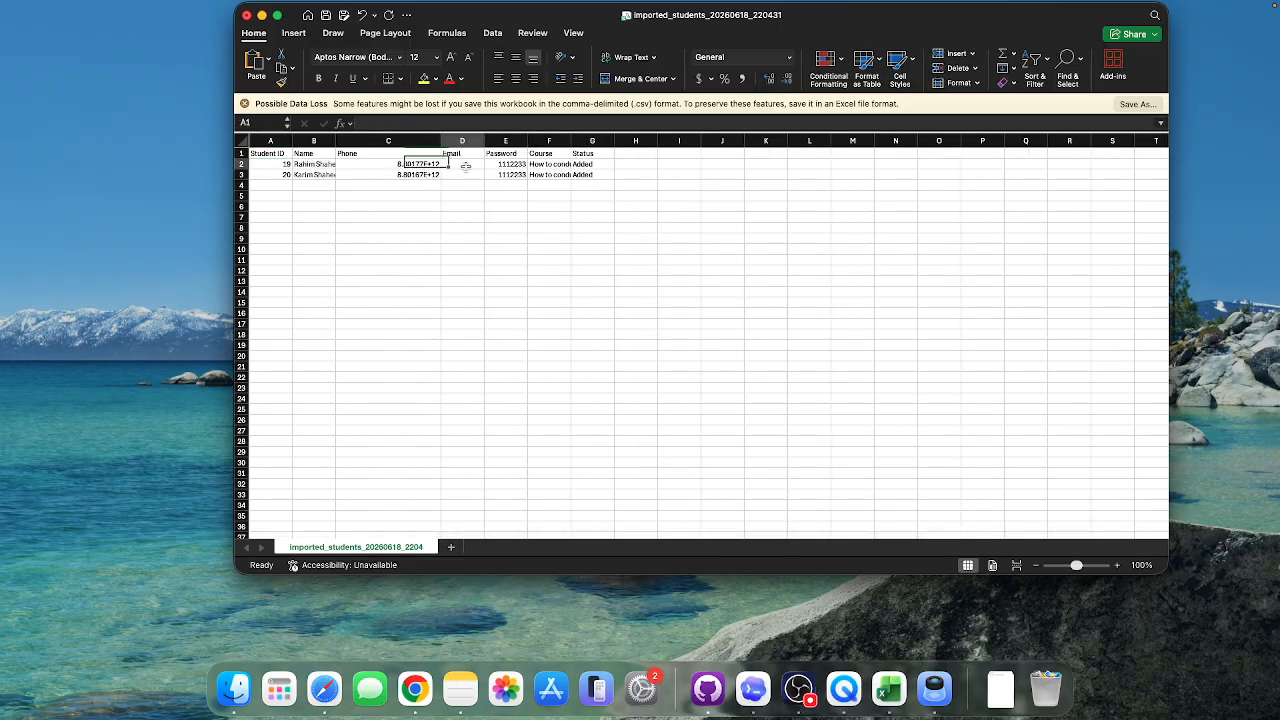
pyautogui.moveTo(528, 141); pyautogui.dragTo(615, 141)
pyautogui.doubleClick(660, 141)
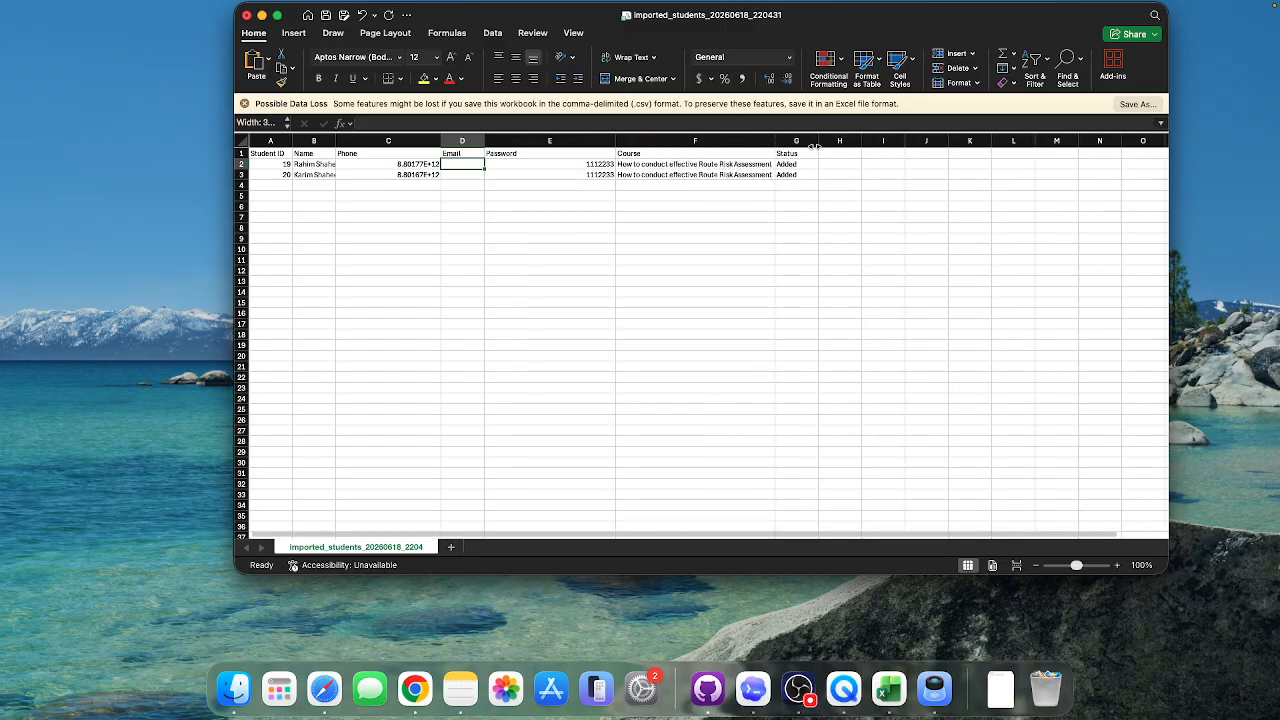
pyautogui.click(596, 165)
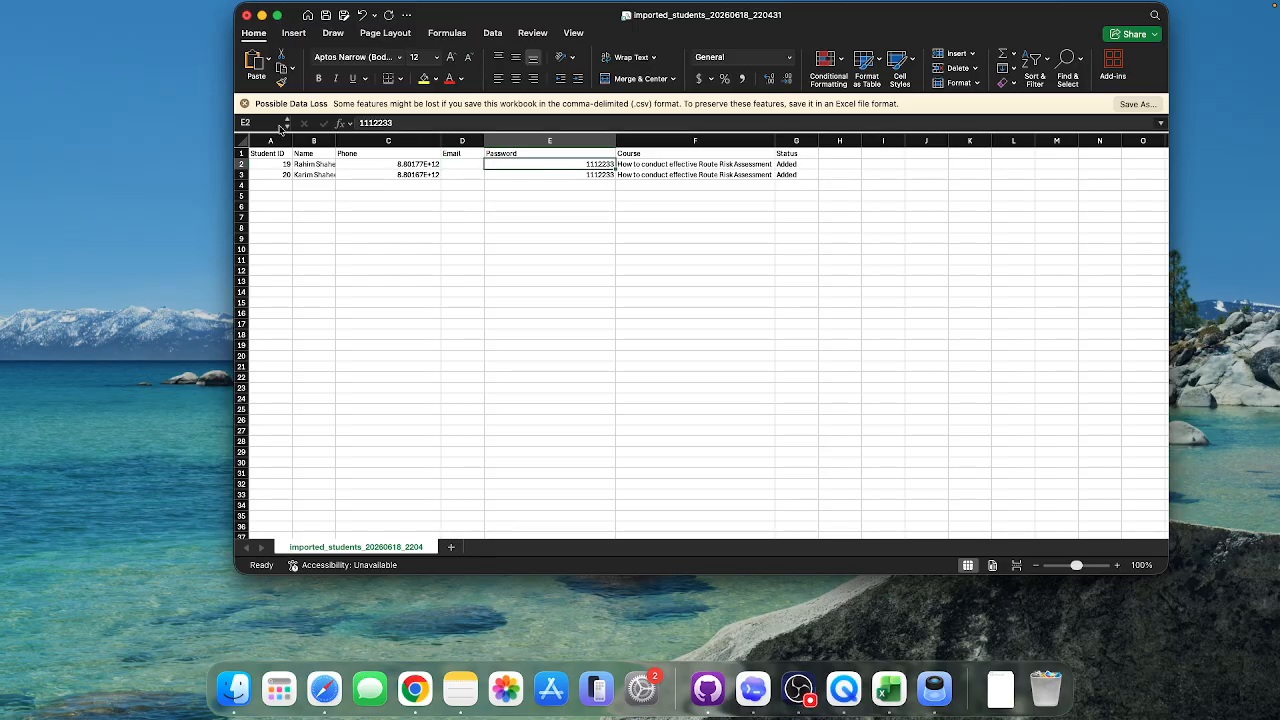
# Step: Close the results workbook without saving and go back to the course access page
pyautogui.click(247, 15)
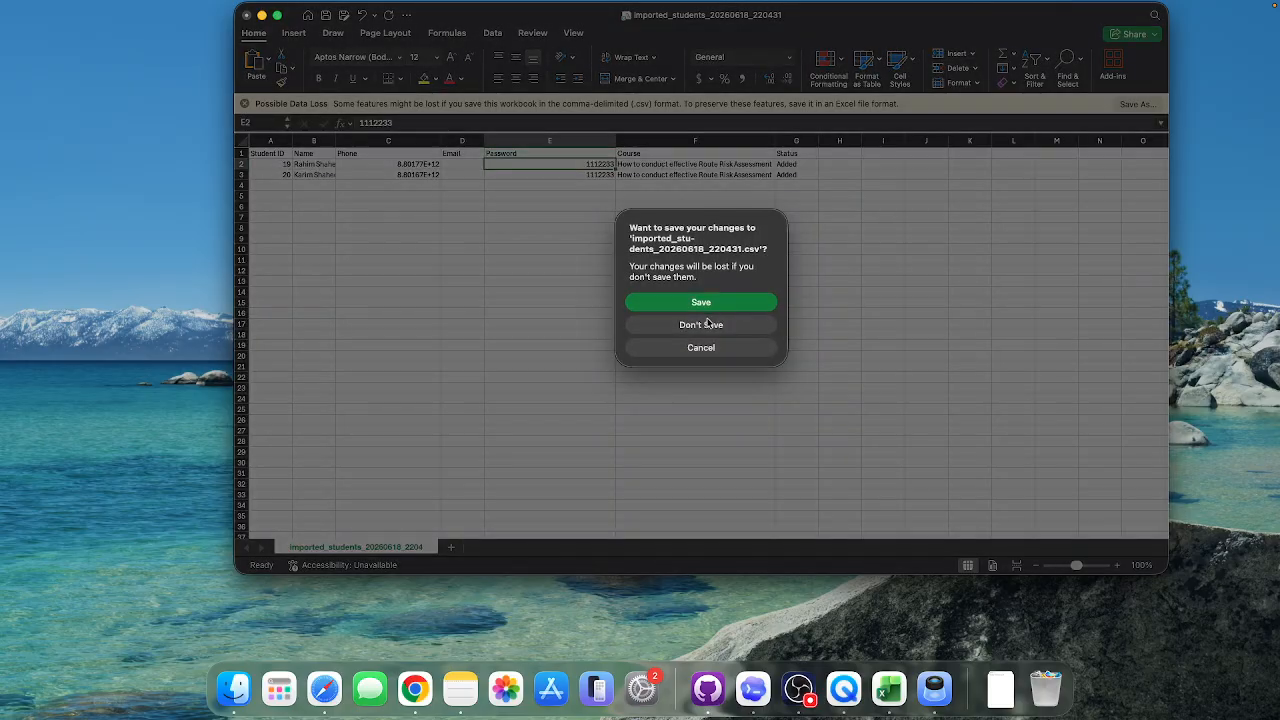
pyautogui.click(690, 325)
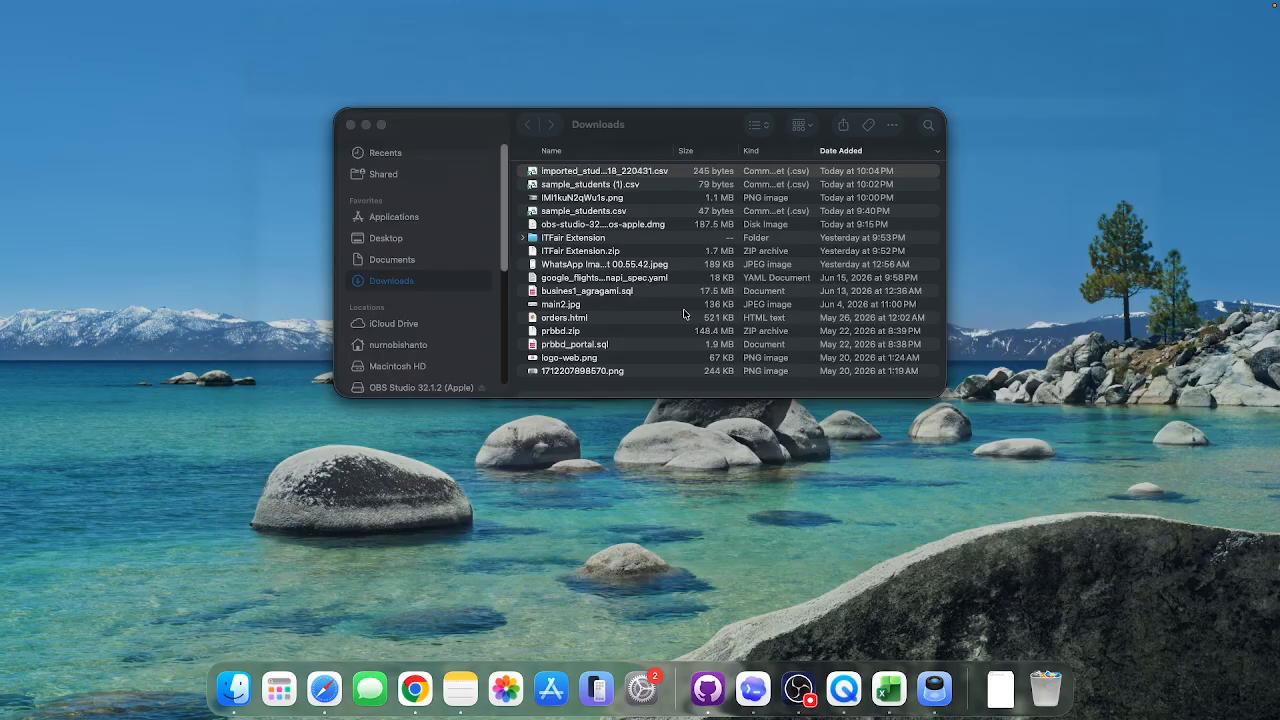
pyautogui.click(415, 688)
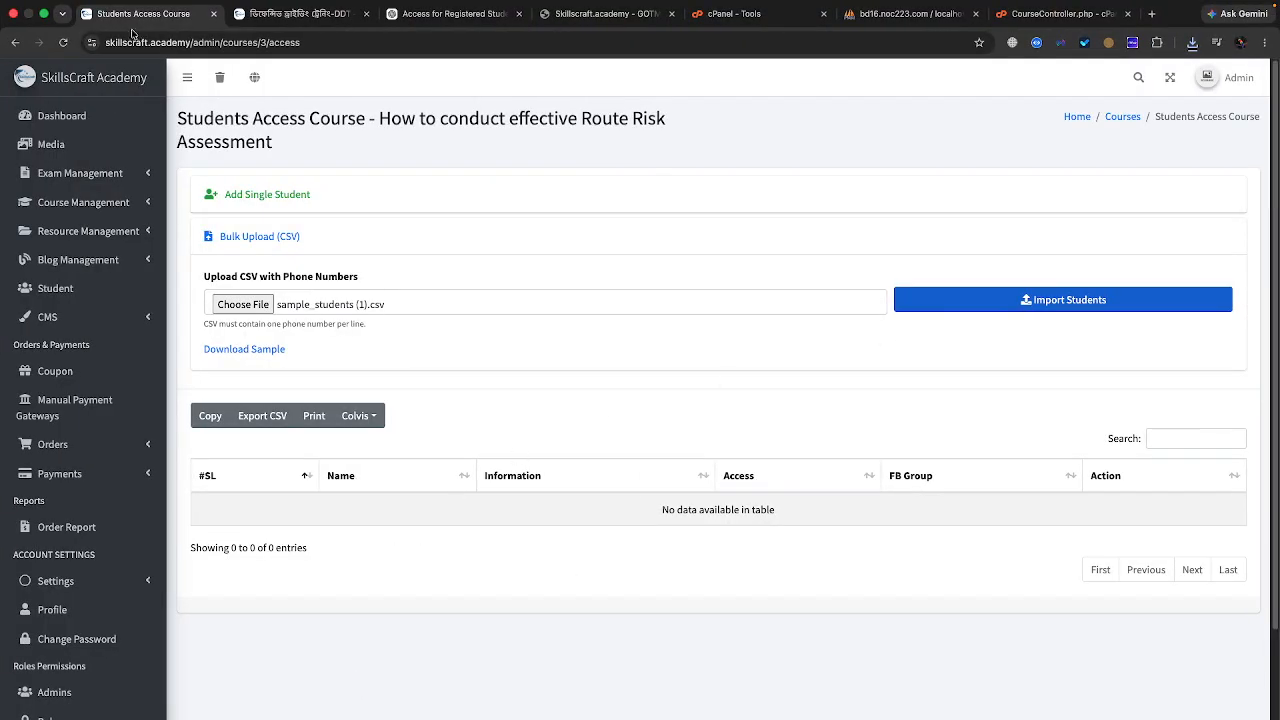
# Step: Reload the access list and highlight the first student's details and 18 Jun 2026 enrolment date
pyautogui.click(63, 42)
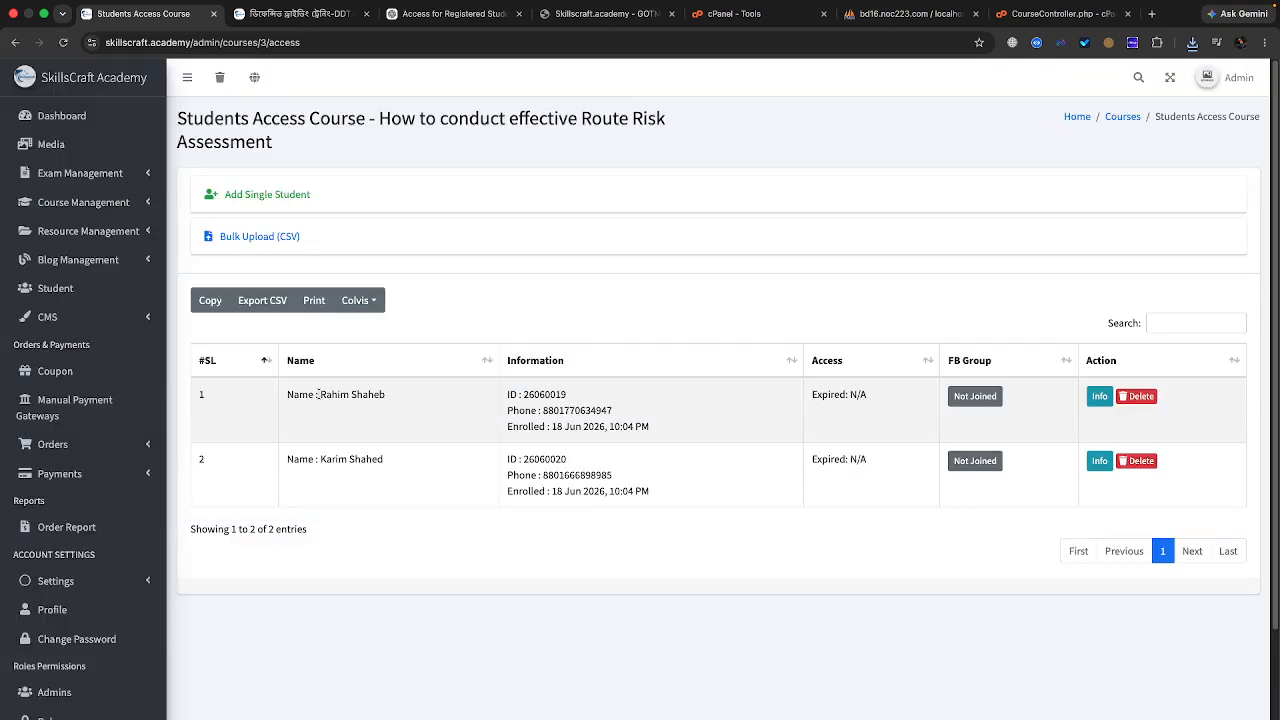
pyautogui.moveTo(318, 394); pyautogui.dragTo(690, 486)
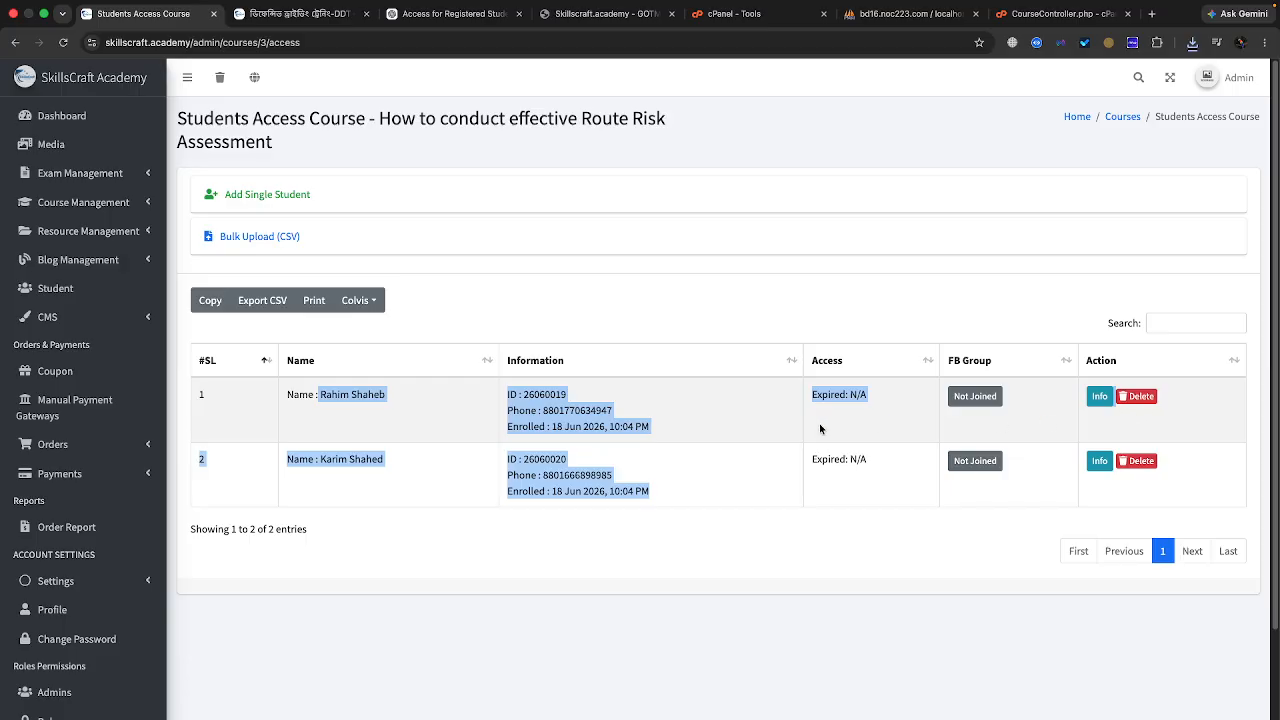
pyautogui.click(670, 421)
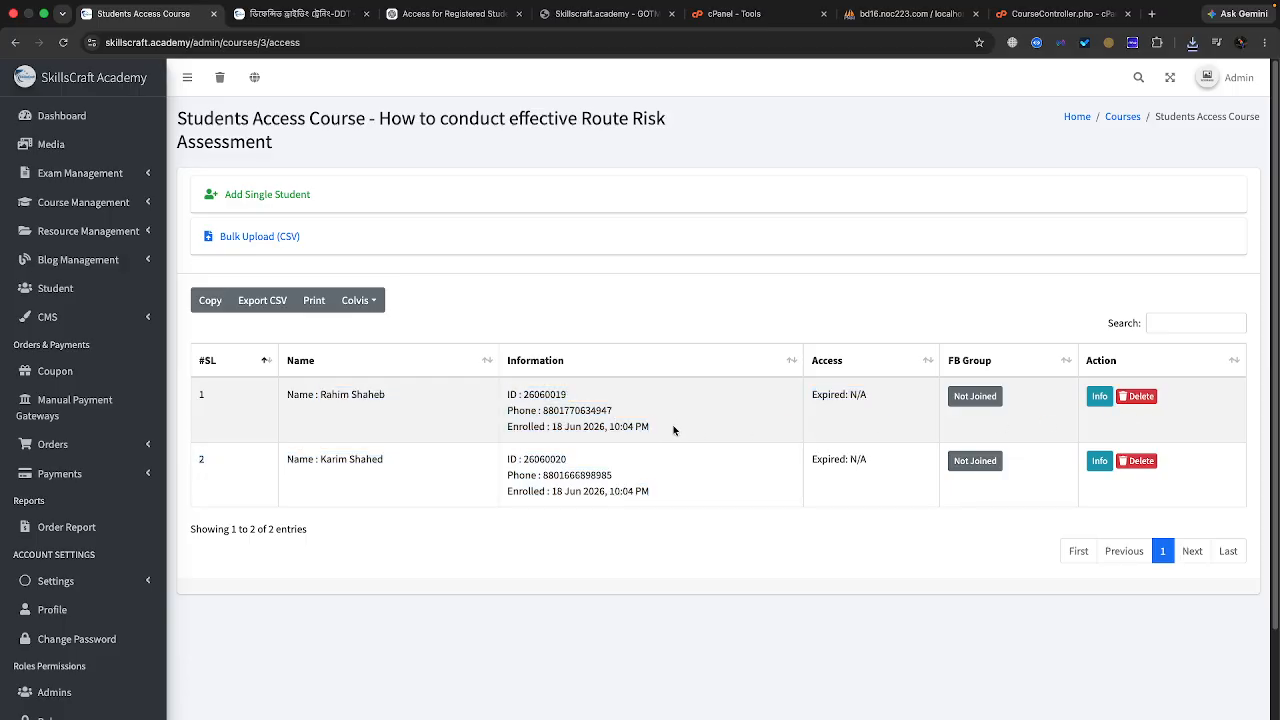
pyautogui.moveTo(551, 426); pyautogui.dragTo(604, 426)
# Step: Open the Route Risk Assessment course for editing and keep its access type on Limited Access
pyautogui.click(96, 203)
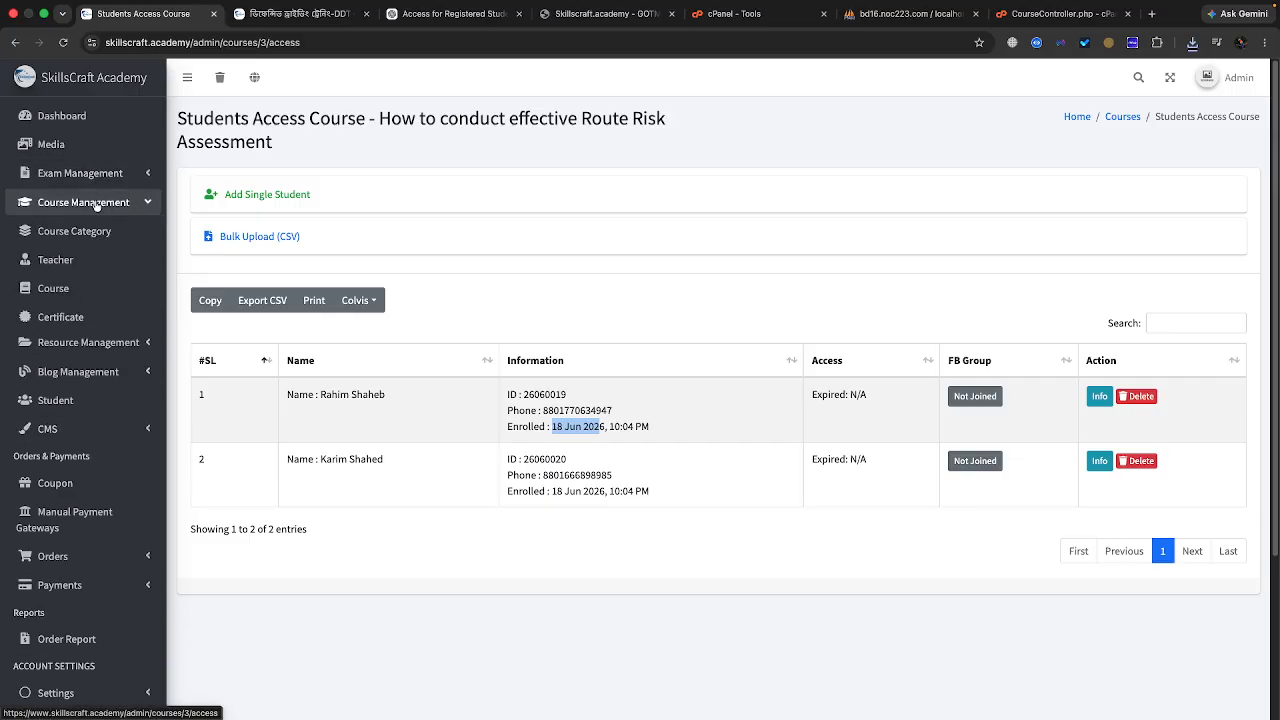
pyautogui.click(84, 290)
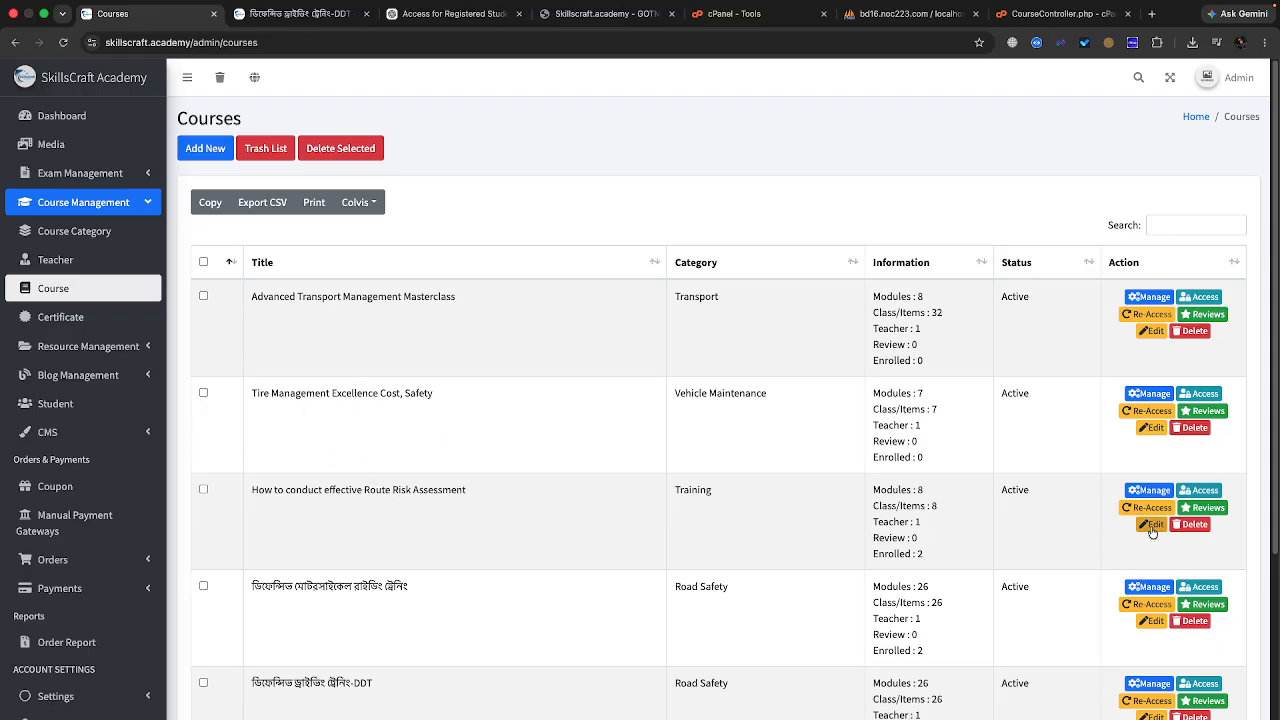
pyautogui.click(1151, 525)
pyautogui.scroll(-3, 909, 493)
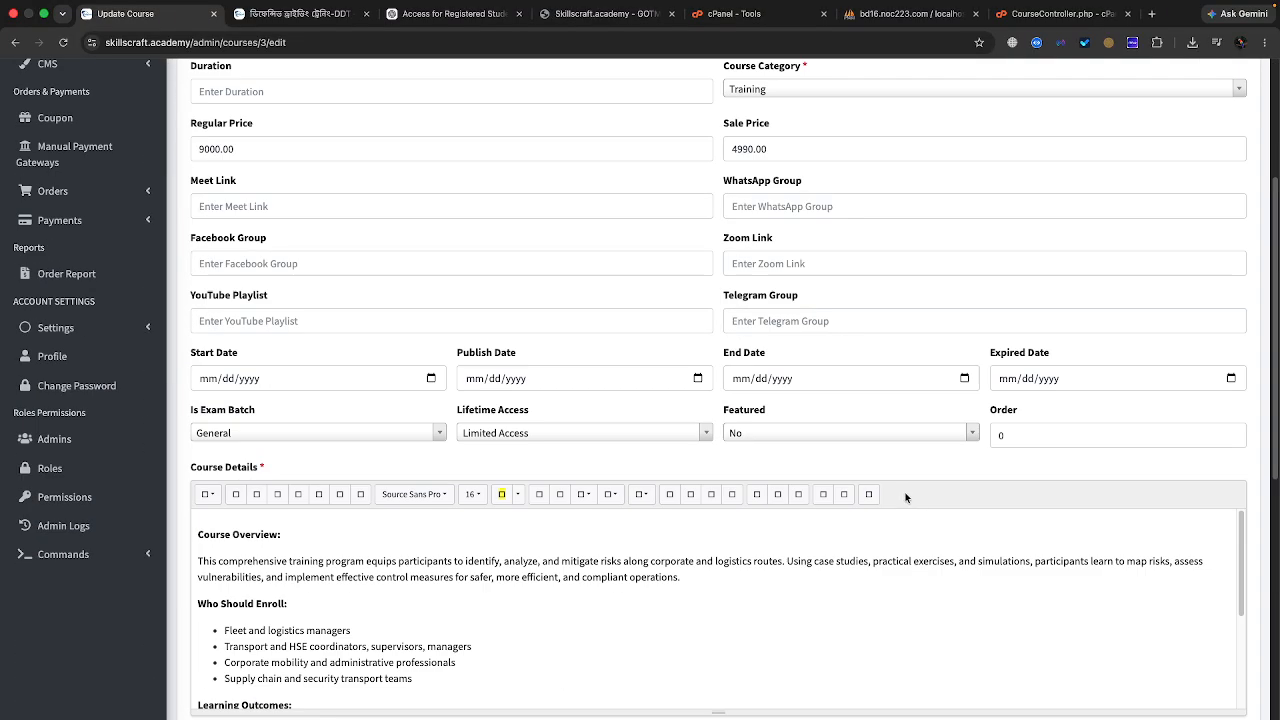
pyautogui.click(494, 438)
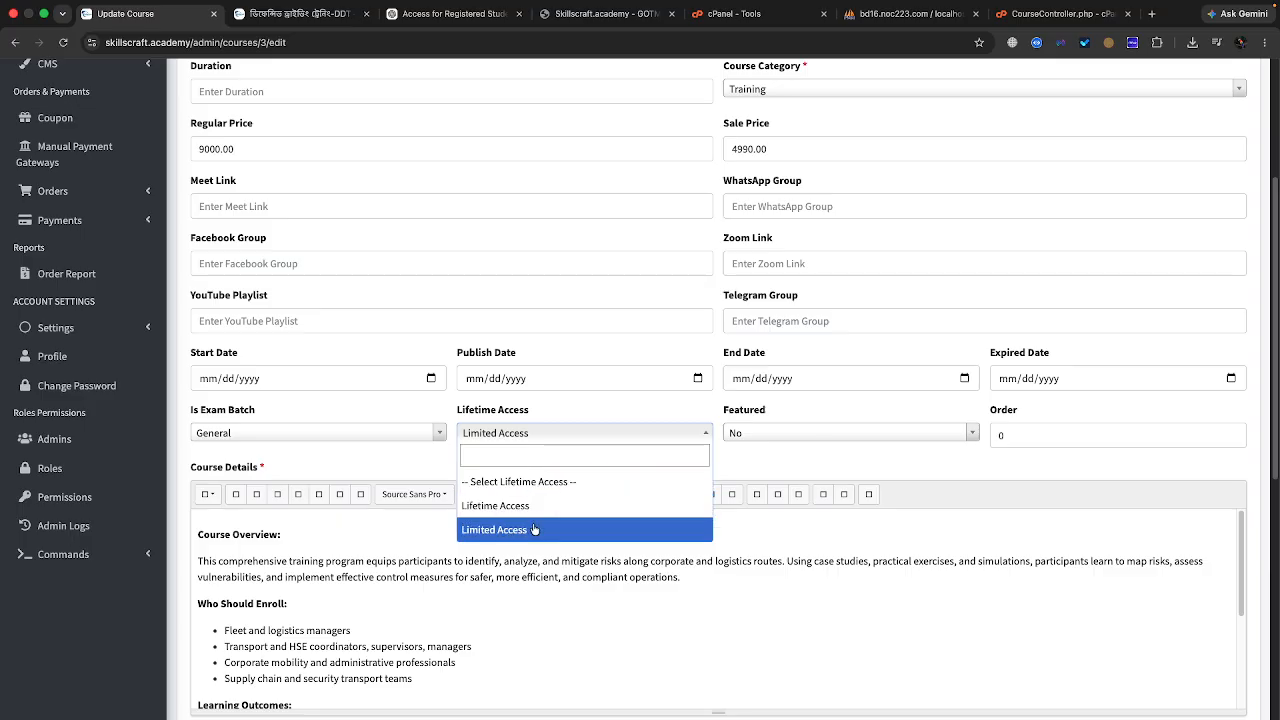
# Step: Set the course expiry date to 08/31/2026 and save the course
pyautogui.click(1232, 378)
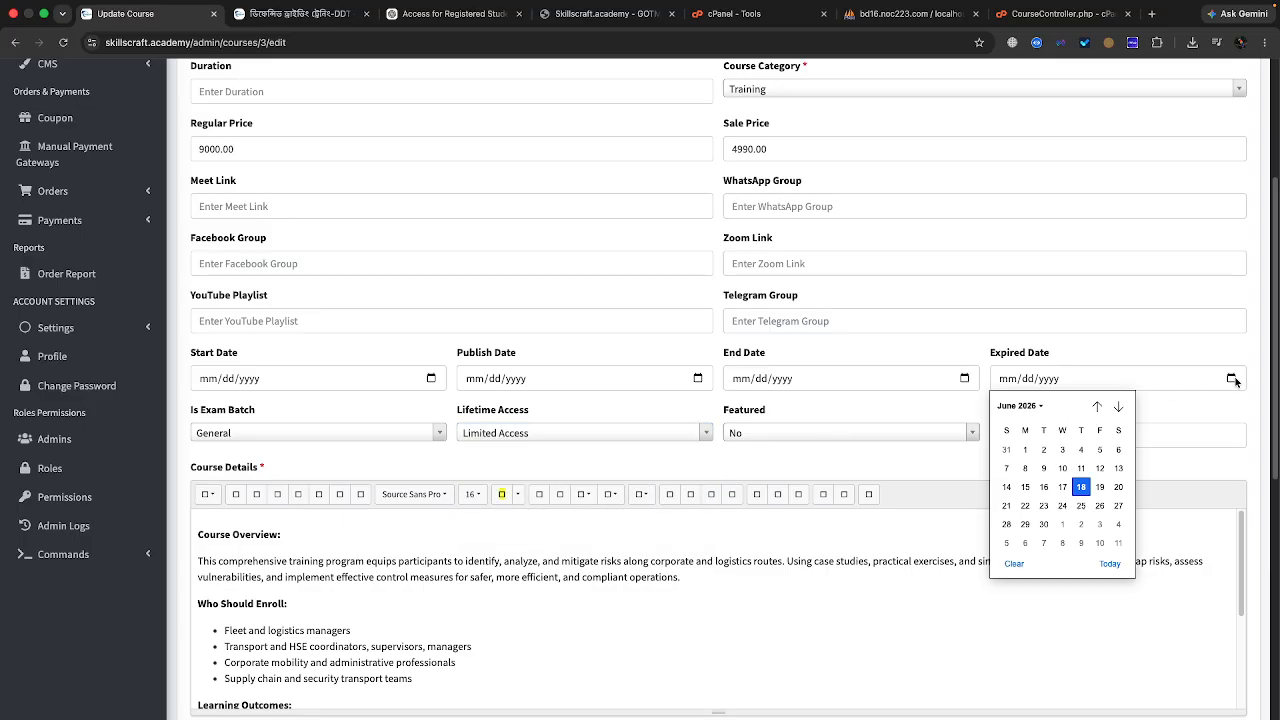
pyautogui.click(1108, 563)
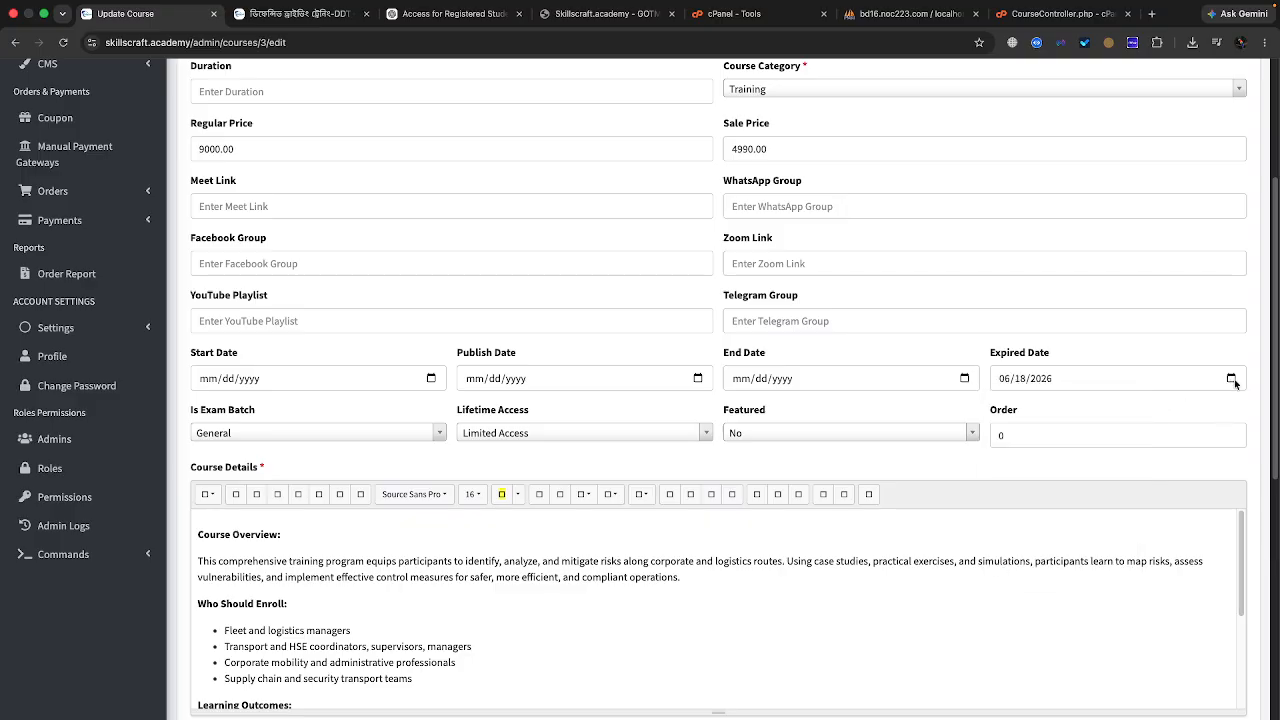
pyautogui.click(1232, 378)
pyautogui.click(1118, 406)
pyautogui.click(1118, 406)
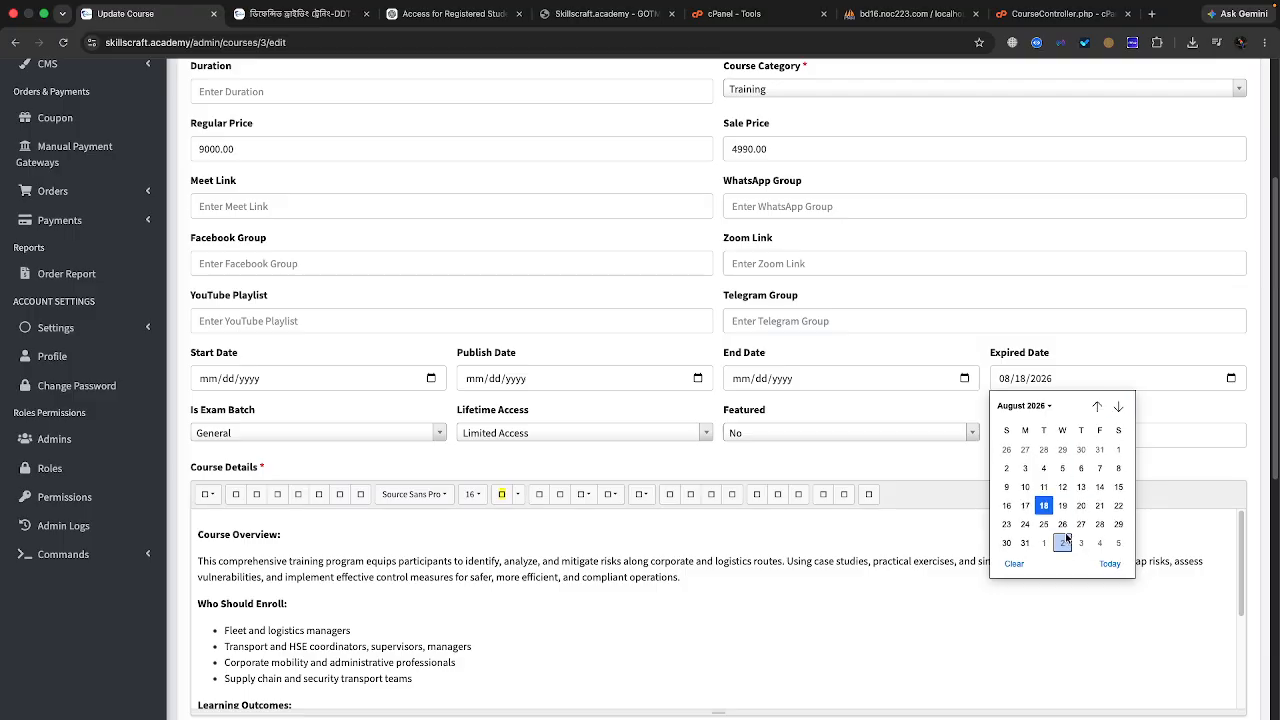
pyautogui.click(1005, 543)
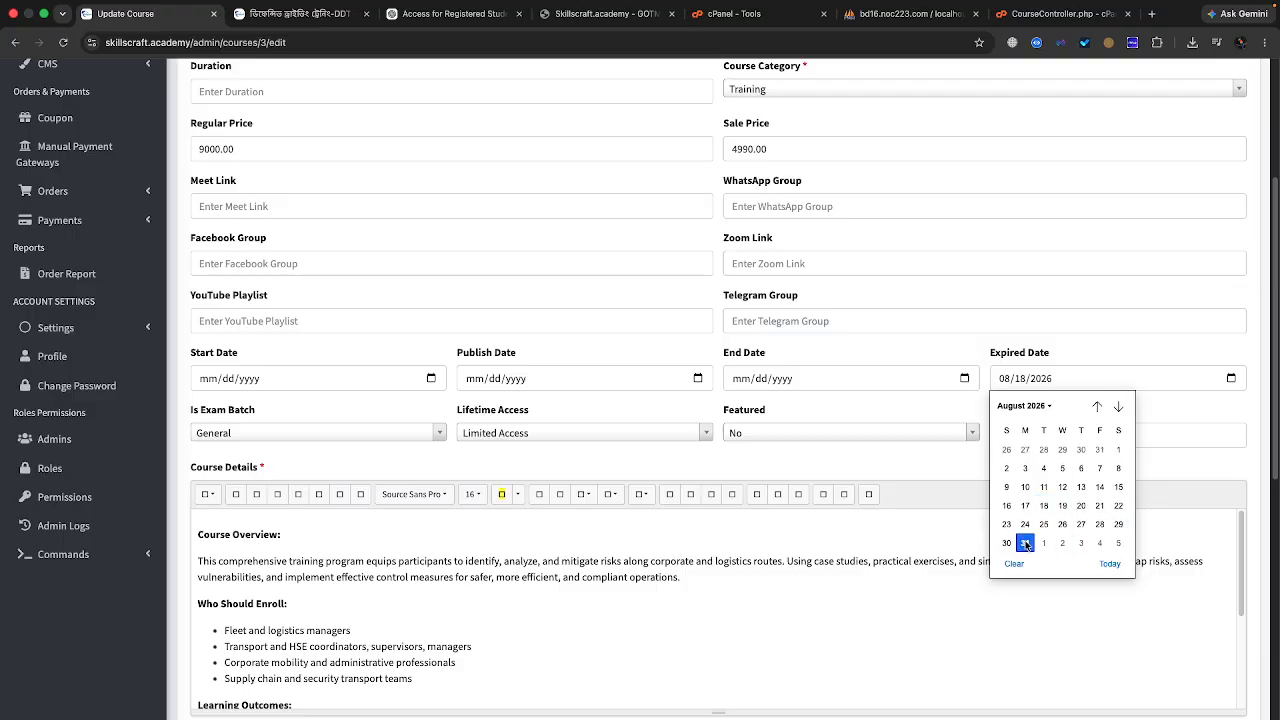
pyautogui.scroll(-10, 211, 642)
pyautogui.click(213, 645)
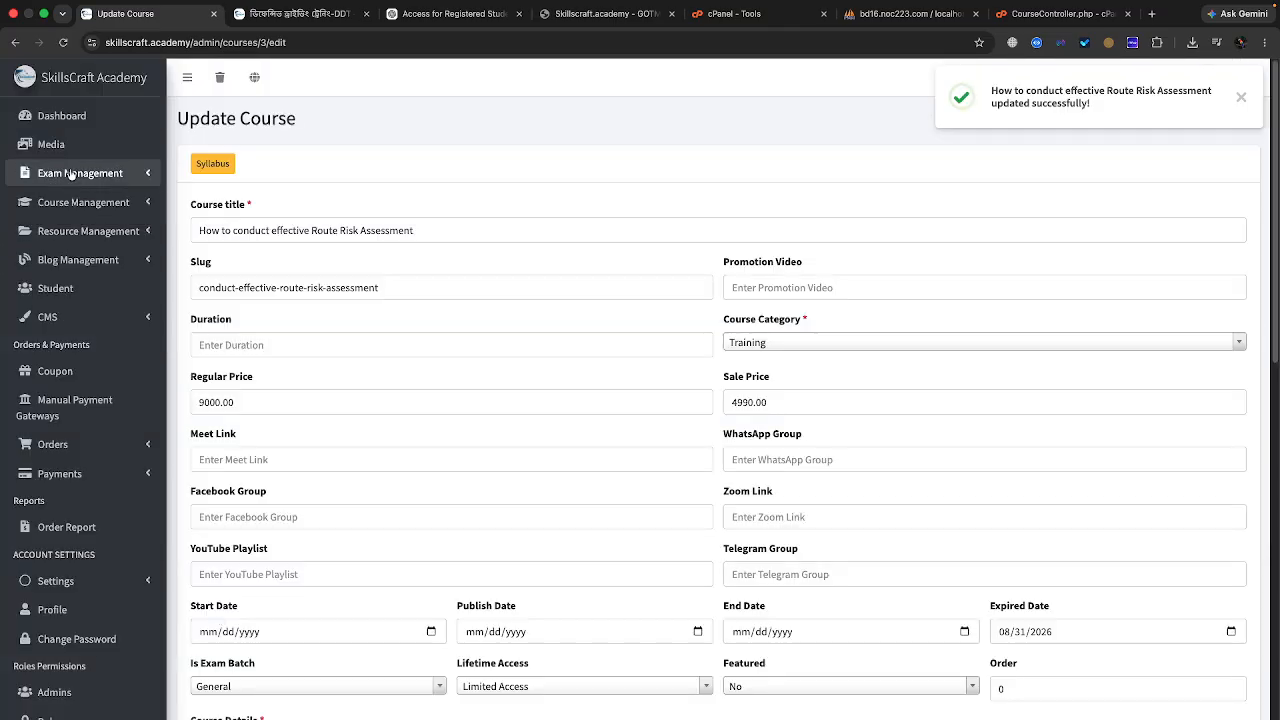
# Step: Return to the Courses list and scroll to the Route Risk Assessment row
pyautogui.click(50, 317)
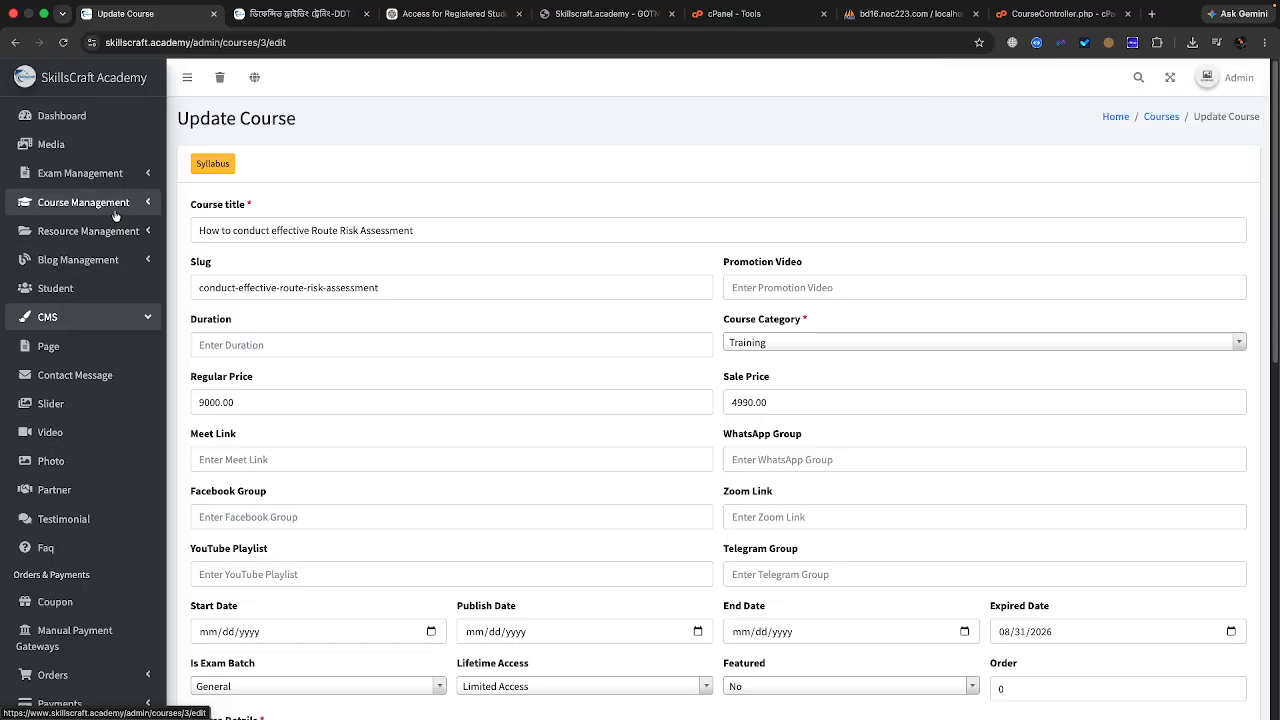
pyautogui.click(80, 202)
pyautogui.click(89, 290)
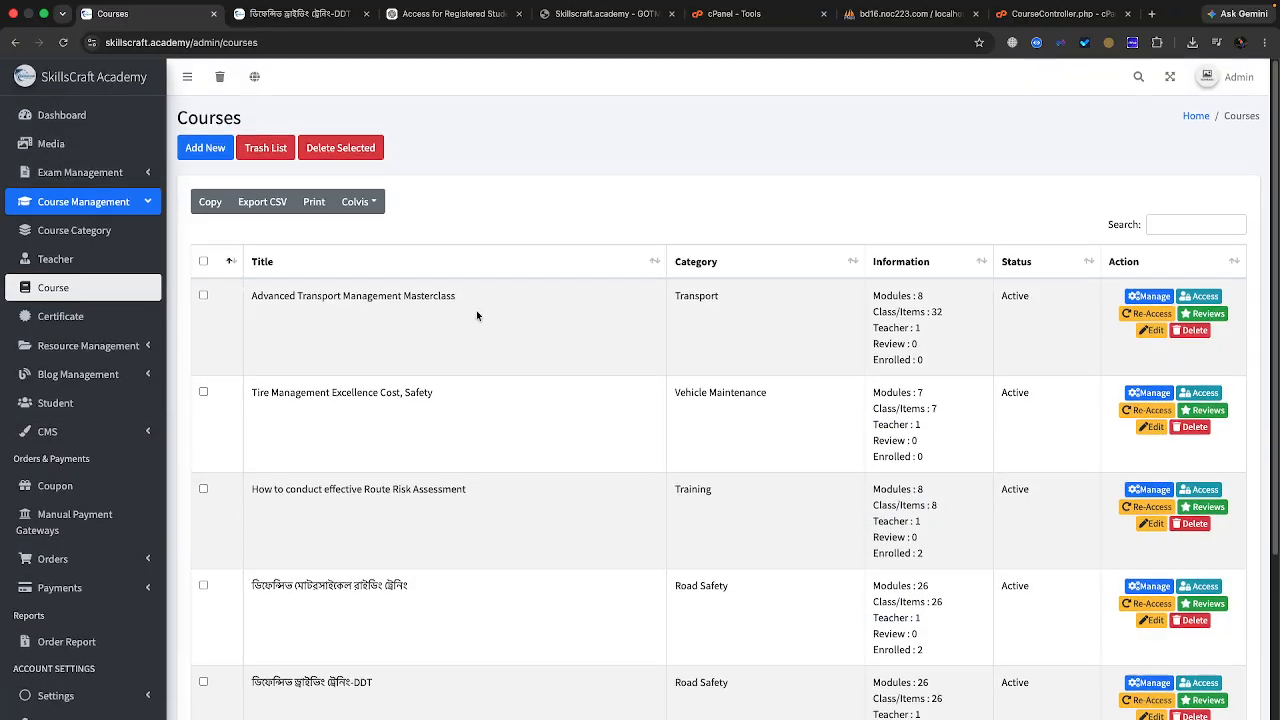
pyautogui.scroll(-1, 302, 476)
pyautogui.scroll(-1, 303, 474)
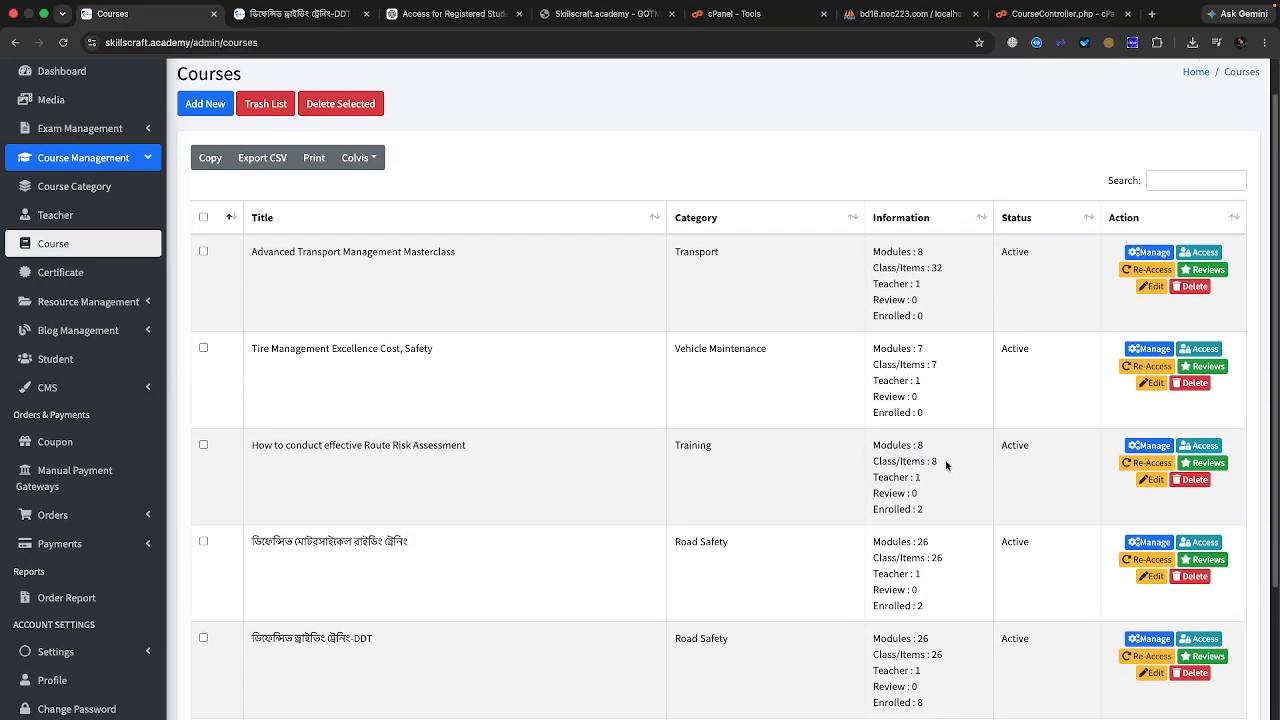
pyautogui.scroll(-1, 910, 477)
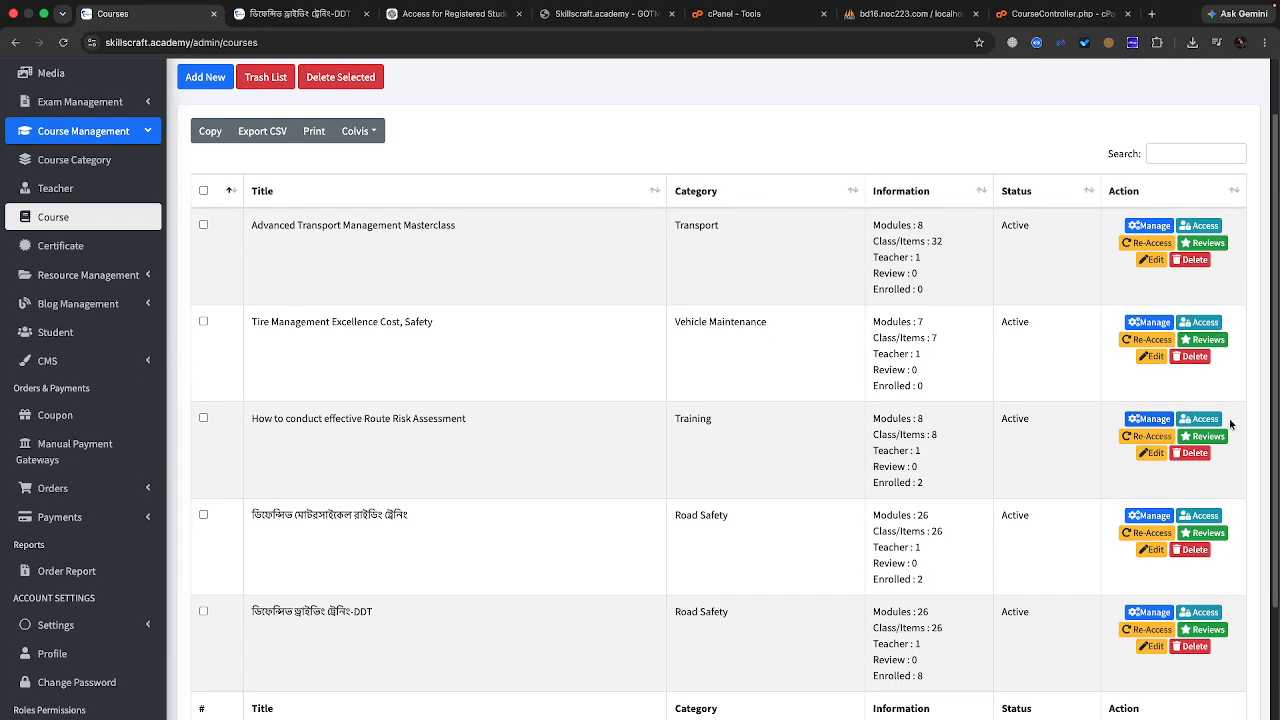
# Step: Open the course's student access list in a new tab, check it, then switch back to Courses
pyautogui.keyDown('super'); pyautogui.click(1199, 419); pyautogui.keyUp('super')
pyautogui.click(263, 16)
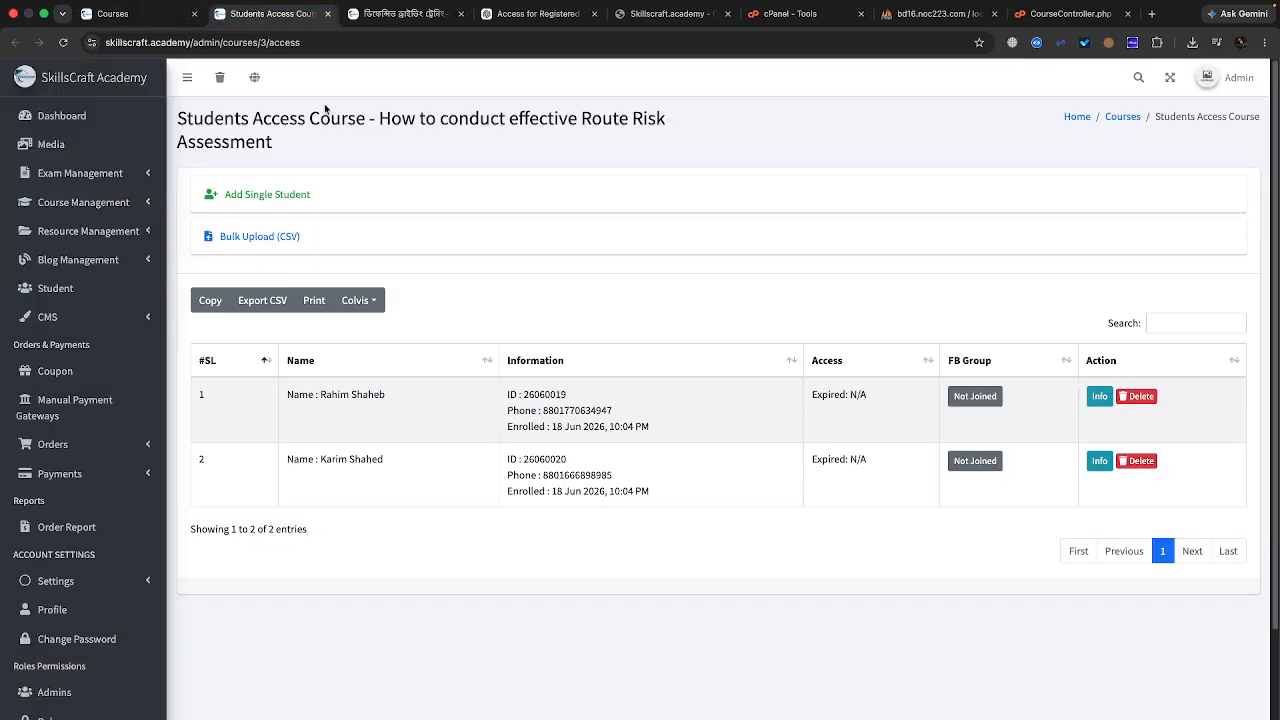
pyautogui.click(132, 13)
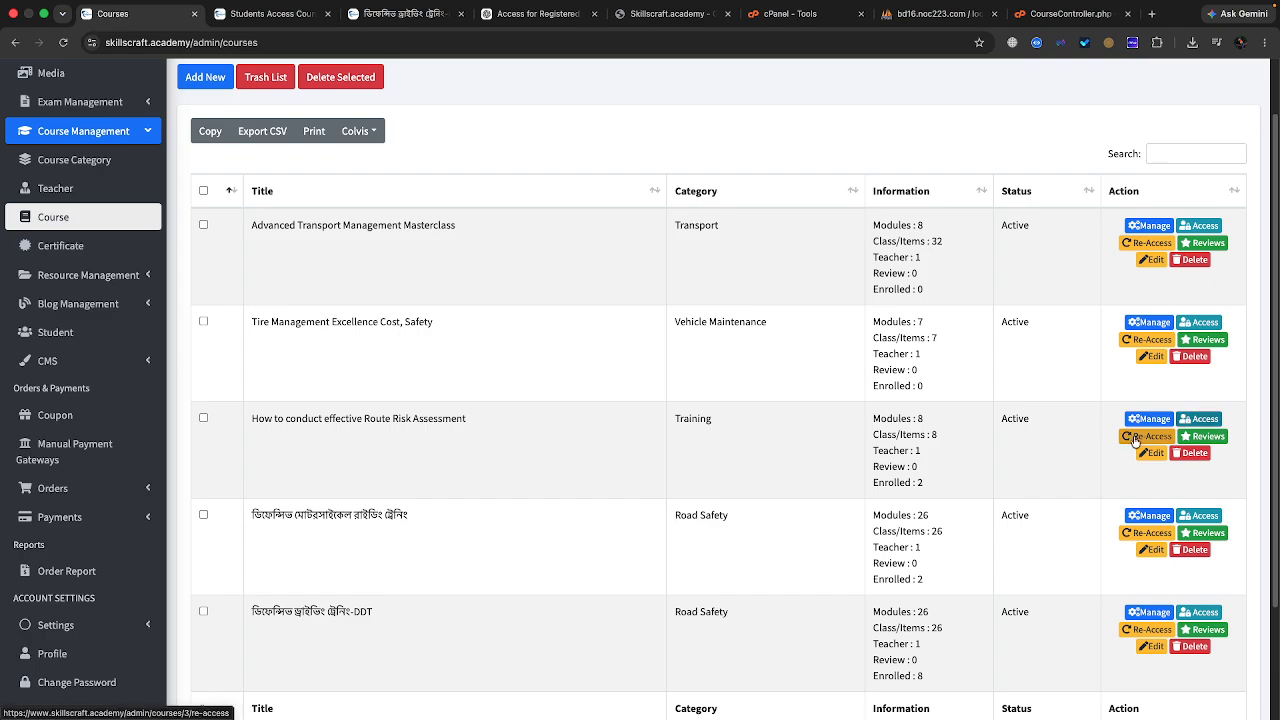
# Step: Re-access the Route Risk Assessment students and compare their new expiry with the older N/A list
pyautogui.click(1133, 438)
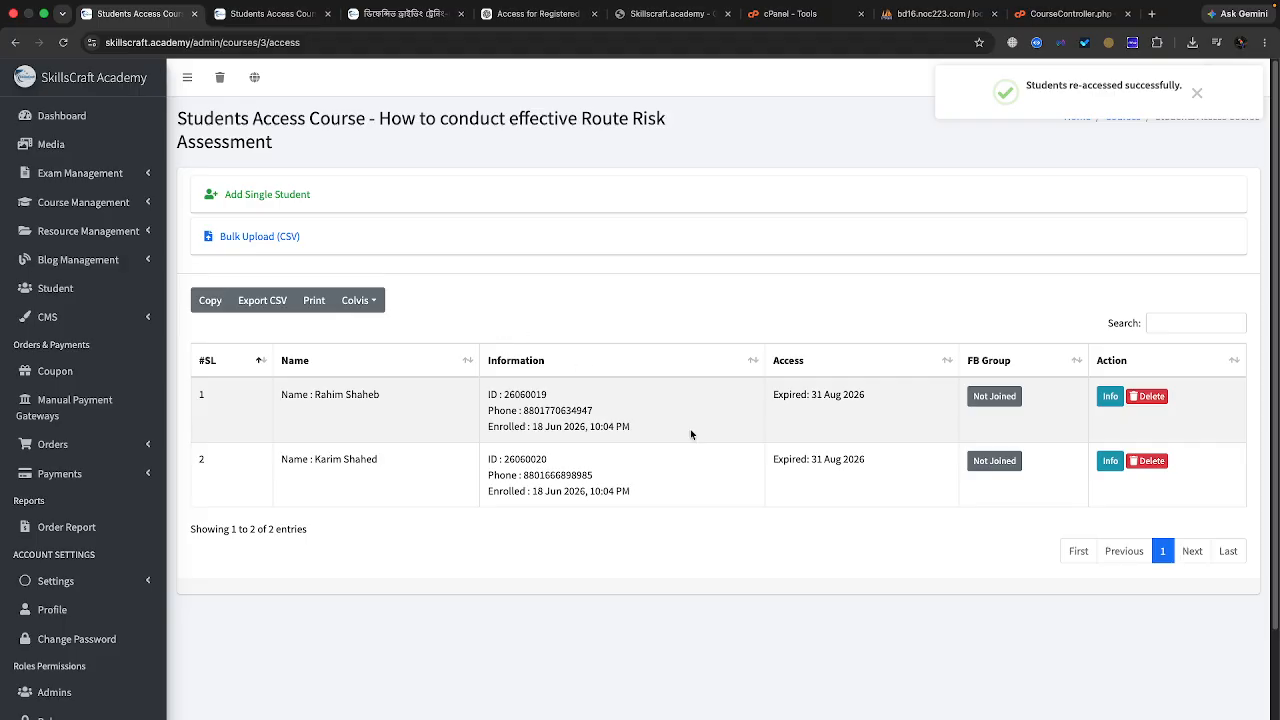
pyautogui.moveTo(774, 398); pyautogui.dragTo(859, 404)
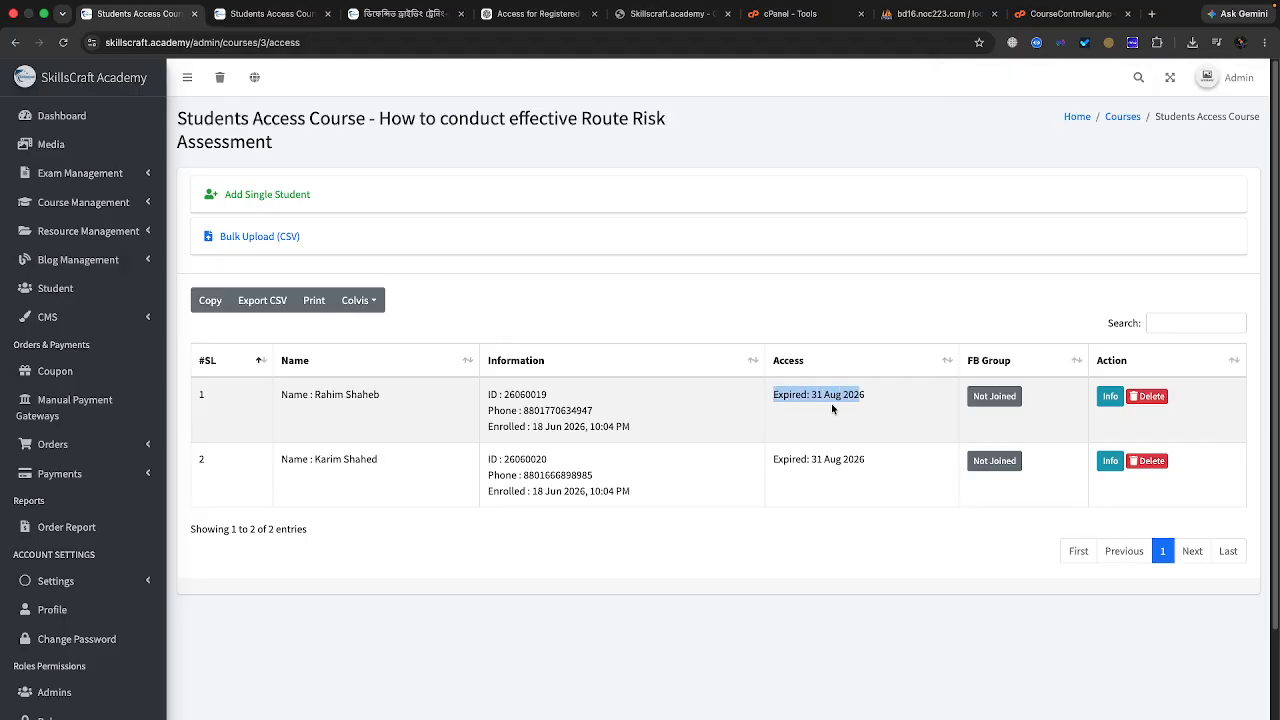
pyautogui.click(295, 14)
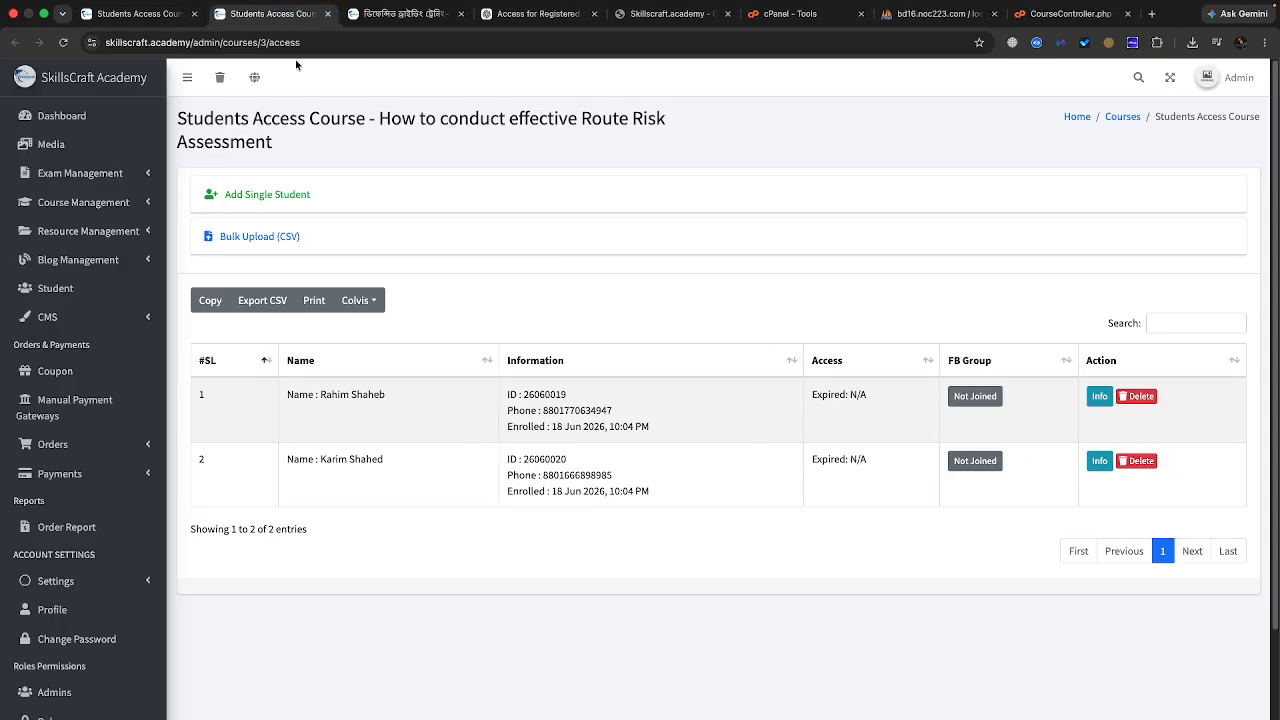
pyautogui.click(175, 16)
# Step: Highlight the Expired: 31 Aug 2026 date in the access list and show recent downloads
pyautogui.click(877, 406)
pyautogui.moveTo(877, 406); pyautogui.dragTo(792, 400)
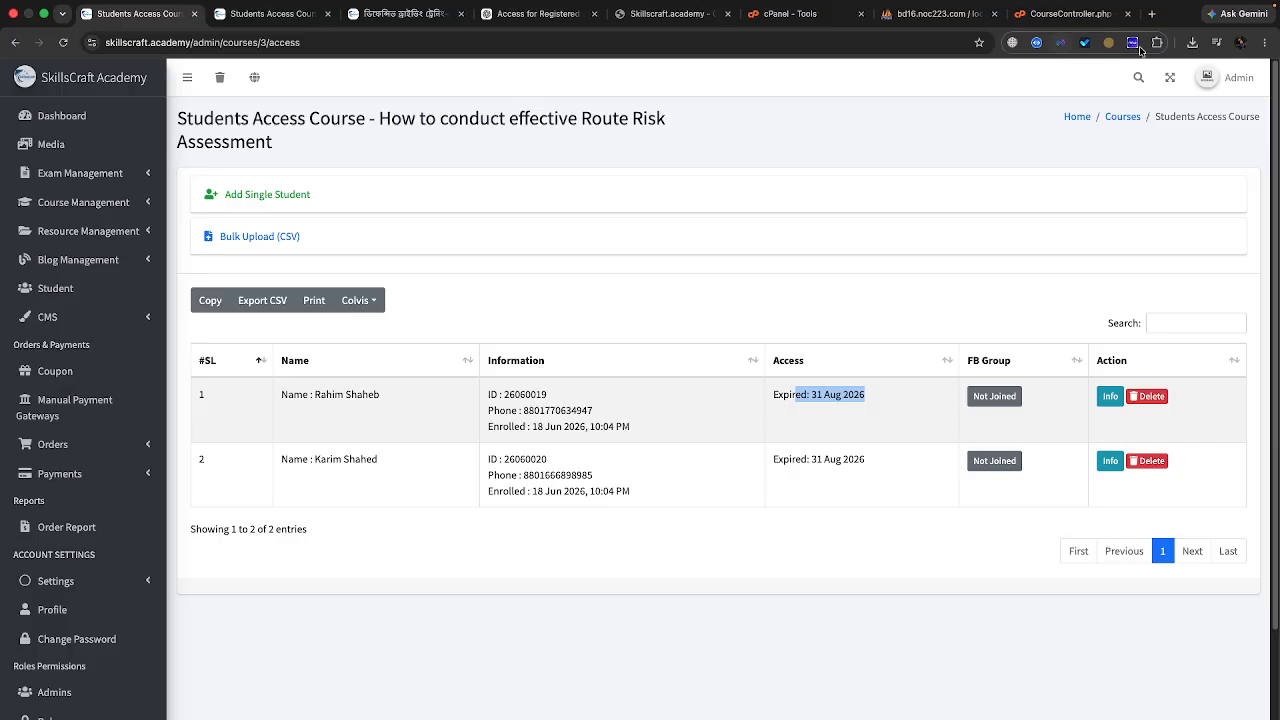
pyautogui.click(1192, 42)
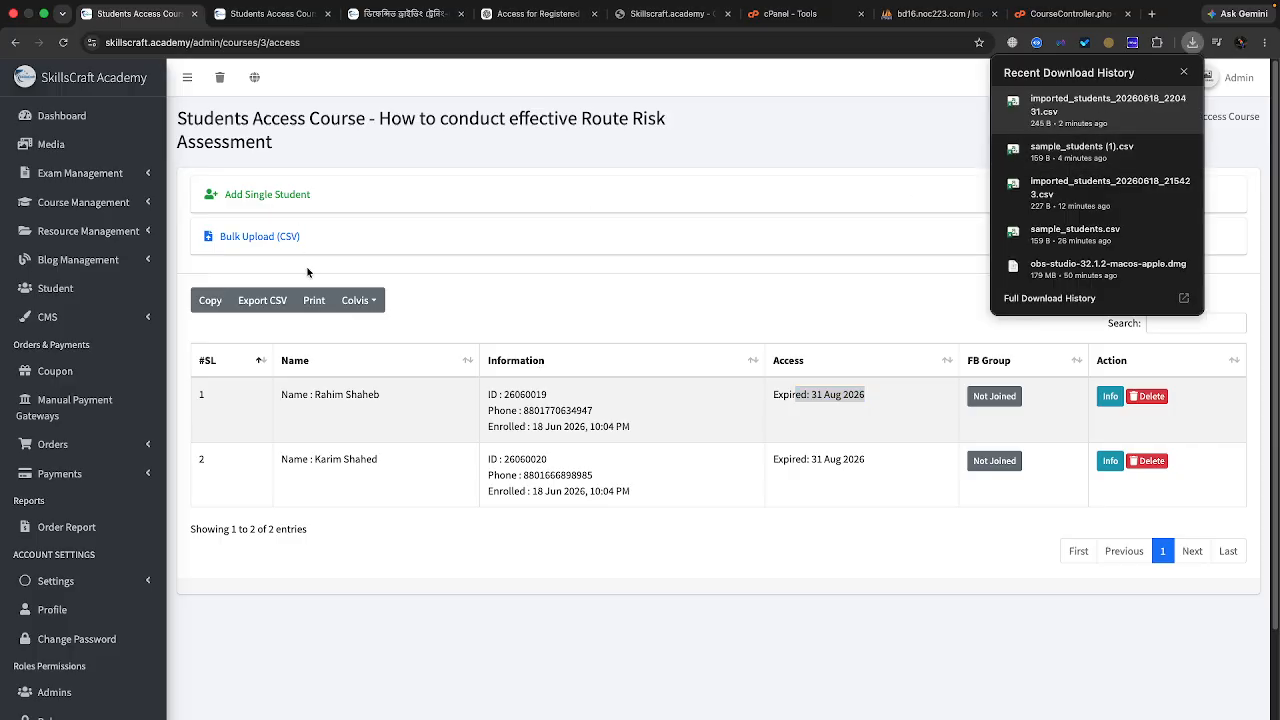